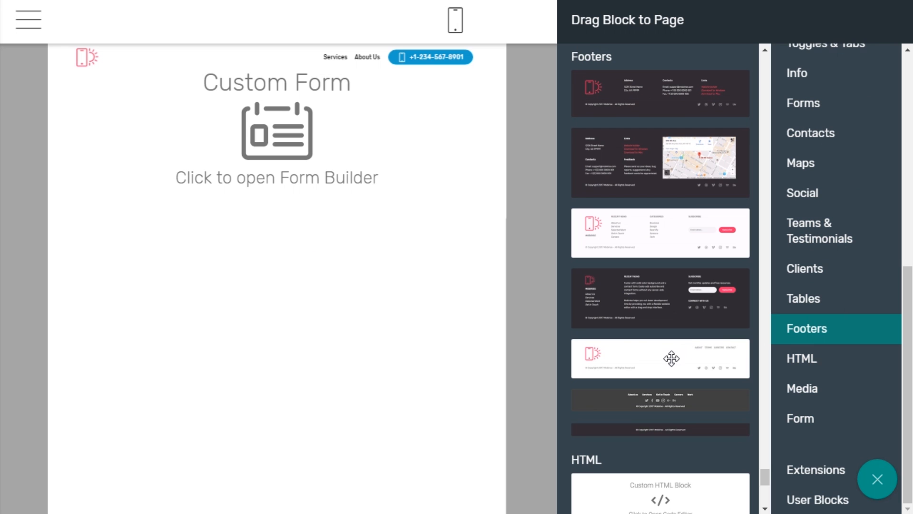
# Step: Close the block library and select the new Custom Form block above the footer
pyautogui.click(300, 256)
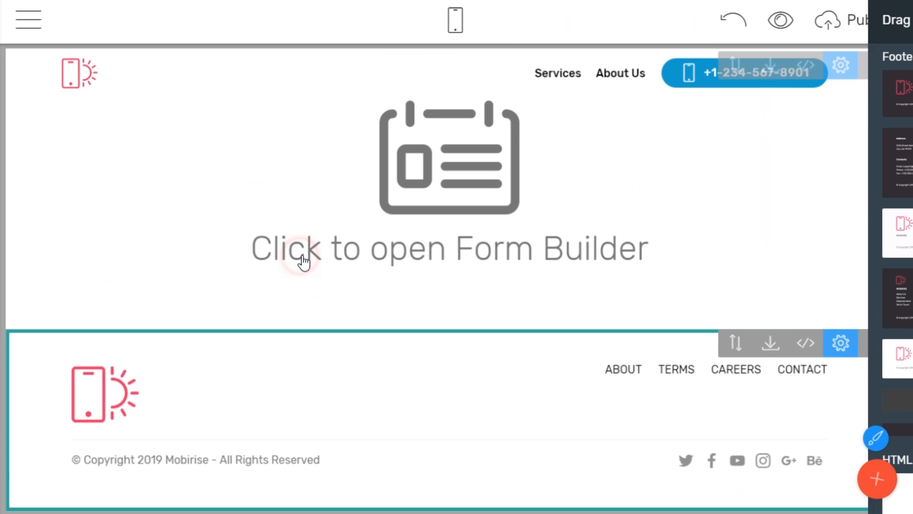
pyautogui.scroll(2, 437, 274)
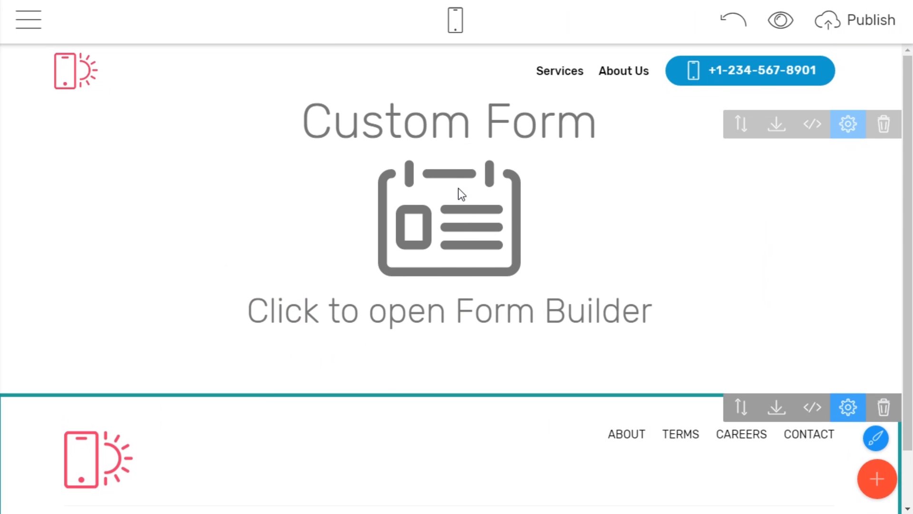
pyautogui.click(458, 191)
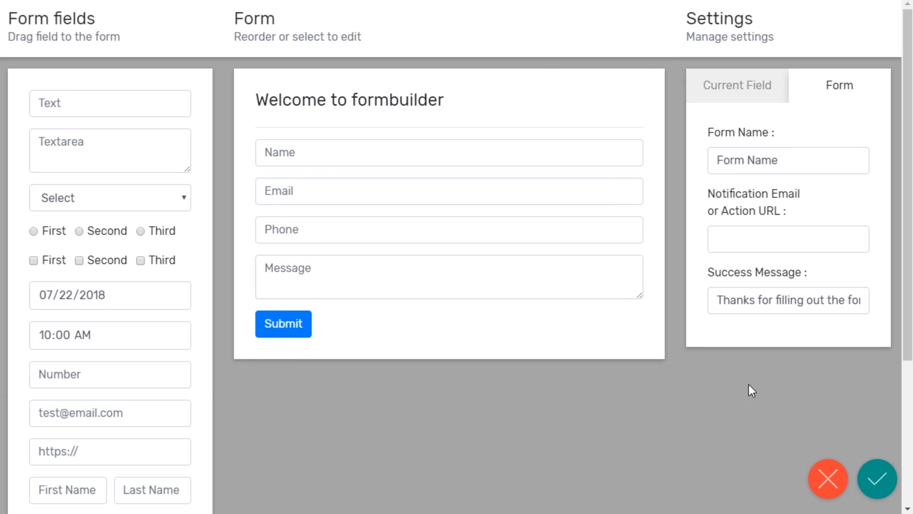
# Step: Save the default Name, Email, Phone and Message form into the block and bring up its field settings
pyautogui.click(876, 474)
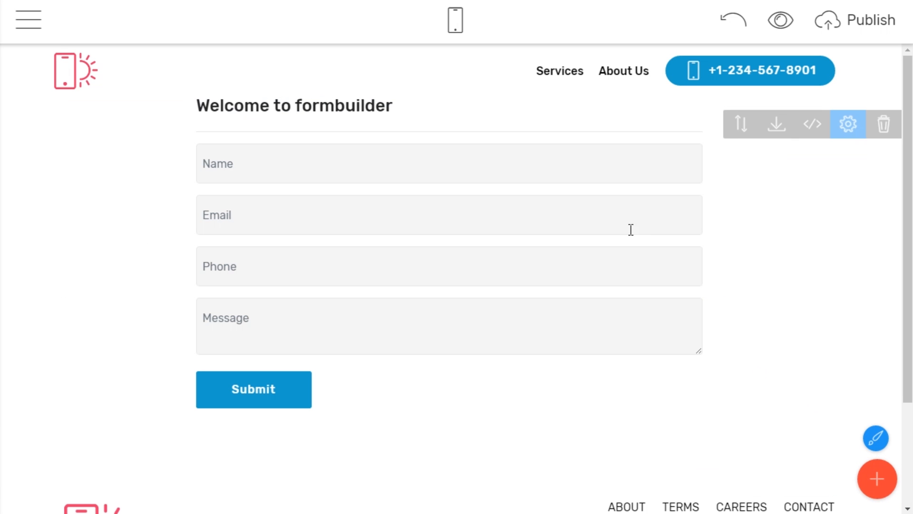
pyautogui.click(535, 172)
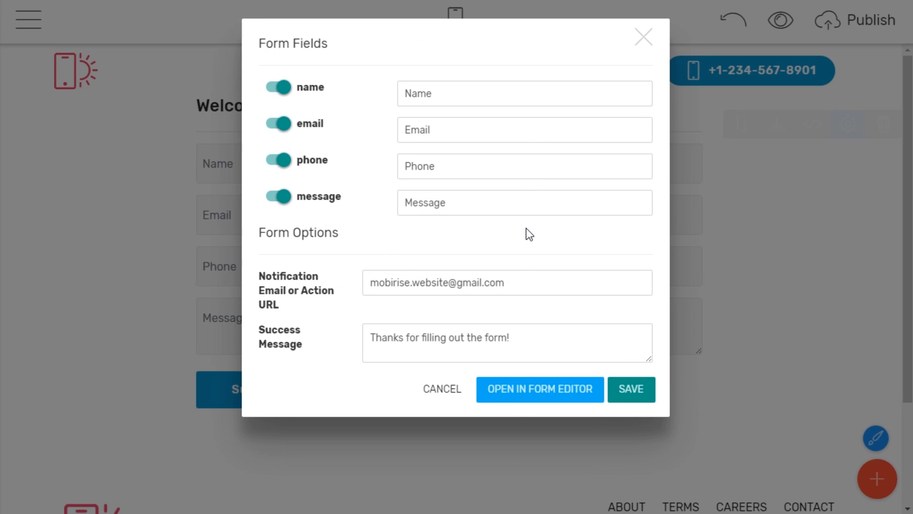
# Step: In the full form editor, set the form name to 'Contact Form'
pyautogui.click(516, 395)
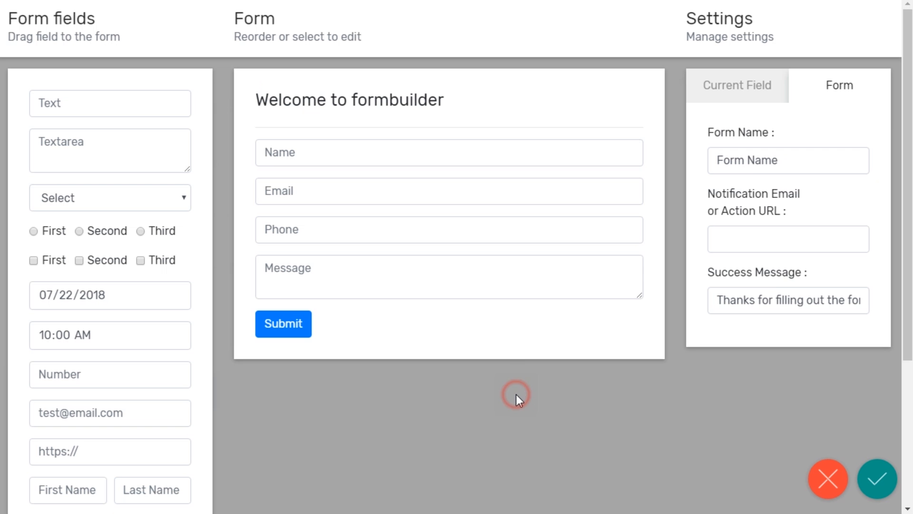
pyautogui.doubleClick(794, 162)
pyautogui.moveTo(792, 161); pyautogui.dragTo(689, 161)
pyautogui.write('Contact Form')
pyautogui.click(703, 212)
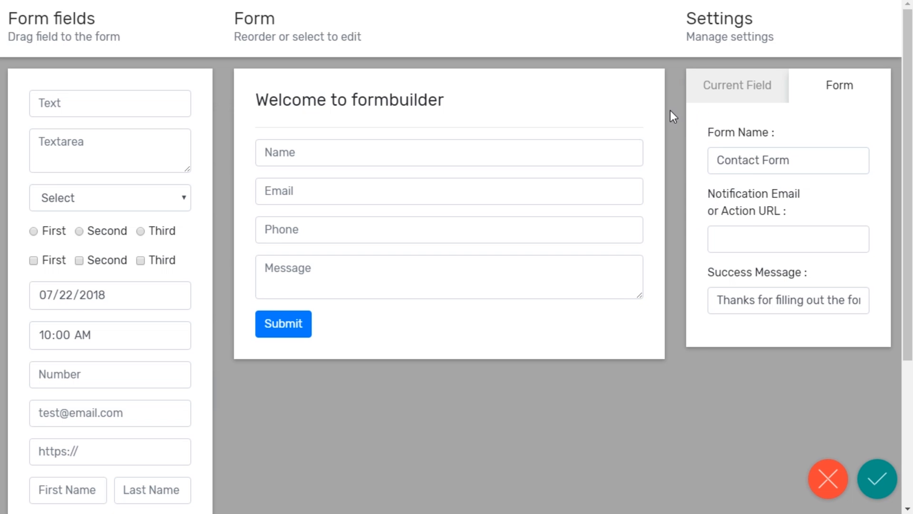
# Step: Change the heading text to 'Contact us' and make it an h1
pyautogui.click(414, 104)
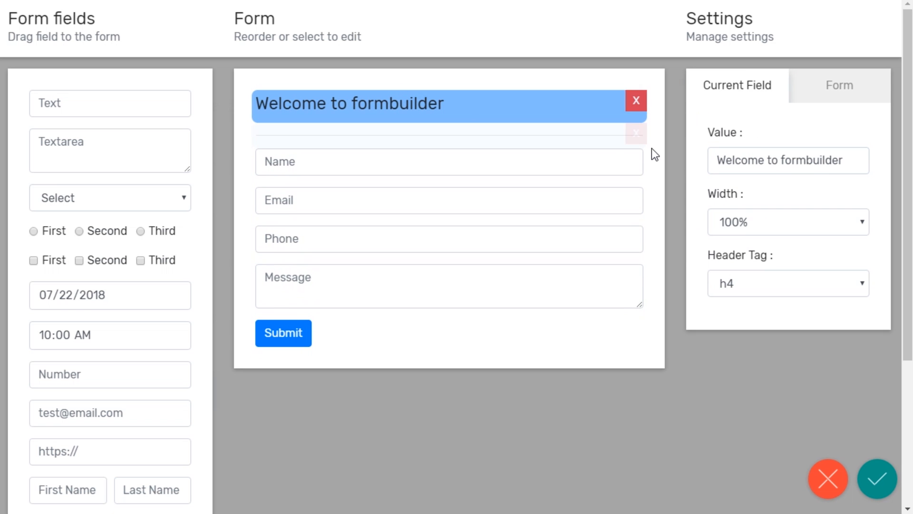
pyautogui.moveTo(851, 161); pyautogui.dragTo(707, 153)
pyautogui.write('Contact us')
pyautogui.click(792, 284)
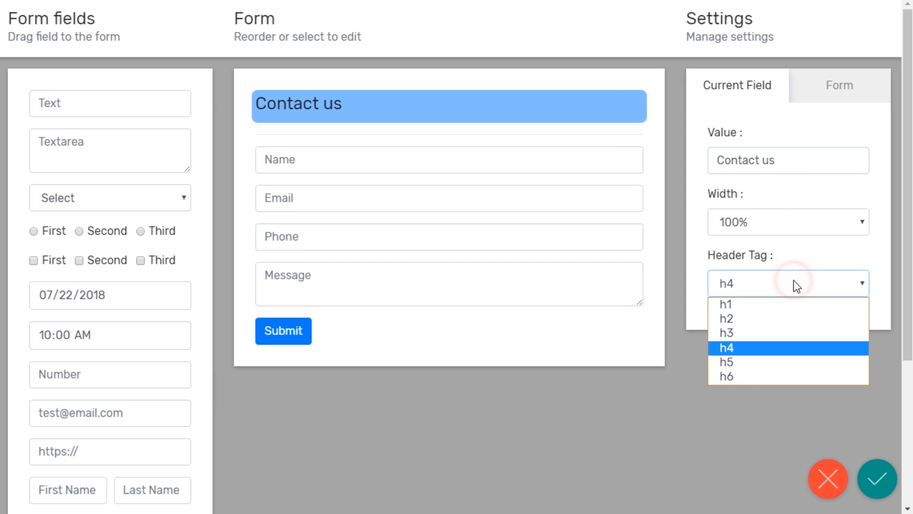
pyautogui.click(751, 321)
pyautogui.click(752, 288)
pyautogui.click(730, 302)
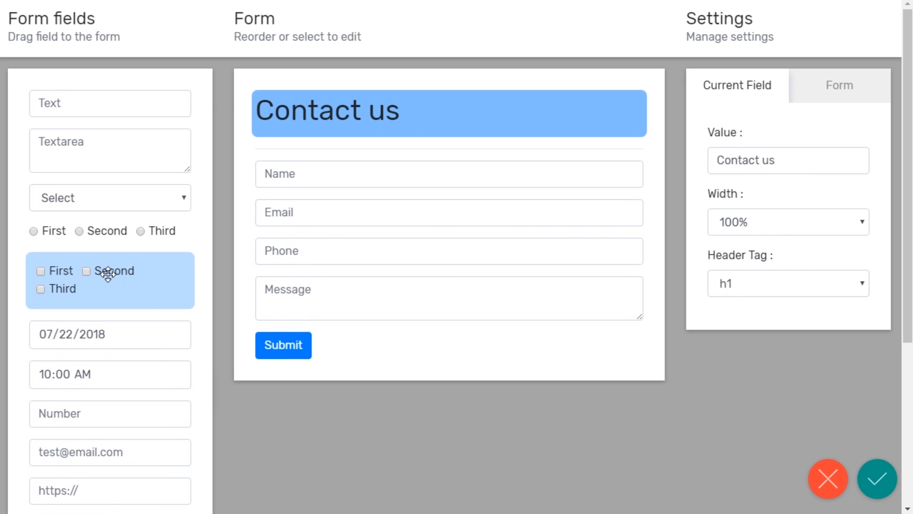
# Step: Add a required First Name/Last Name row at the top of the form
pyautogui.scroll(-1, 107, 269)
pyautogui.scroll(-1, 113, 295)
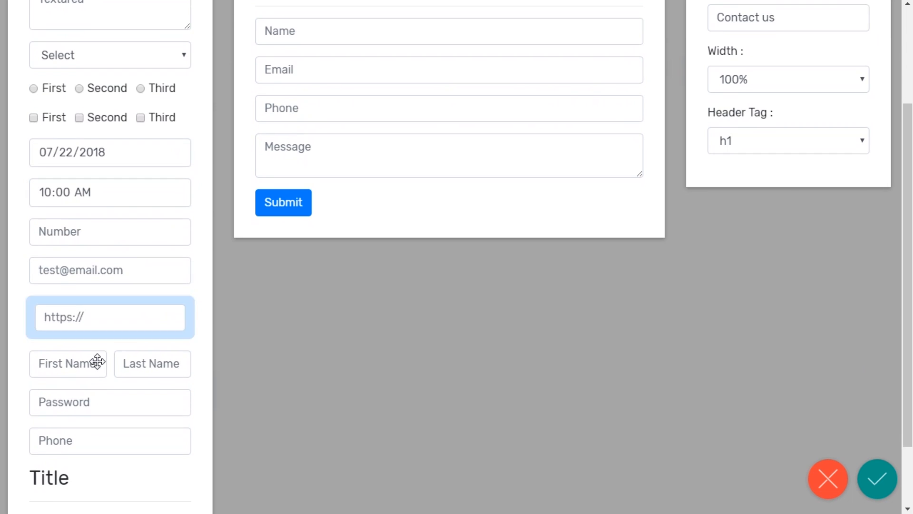
pyautogui.moveTo(97, 363); pyautogui.dragTo(443, 50)
pyautogui.scroll(3, 492, 152)
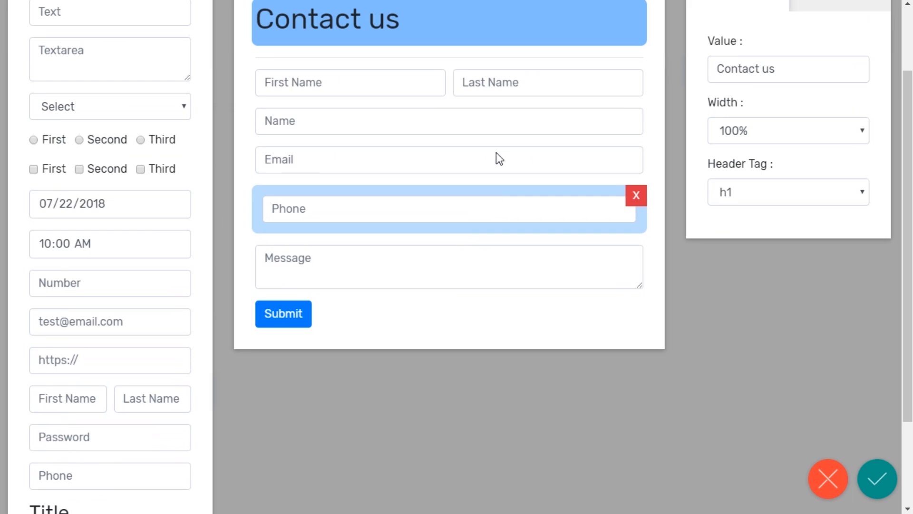
pyautogui.click(355, 186)
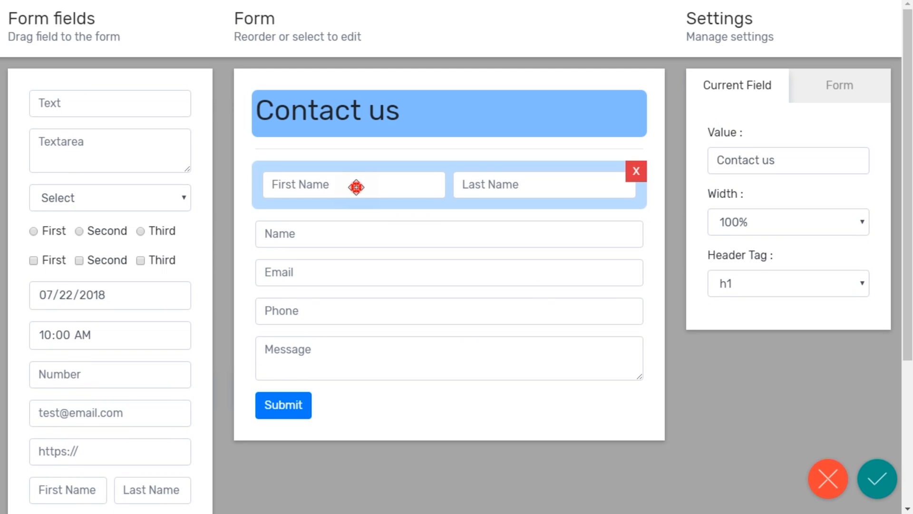
pyautogui.scroll(-3, 760, 239)
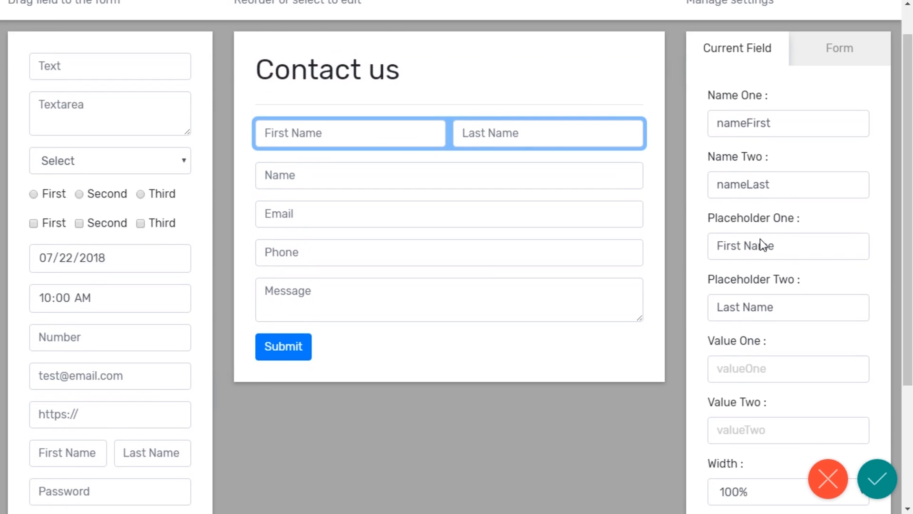
pyautogui.click(786, 420)
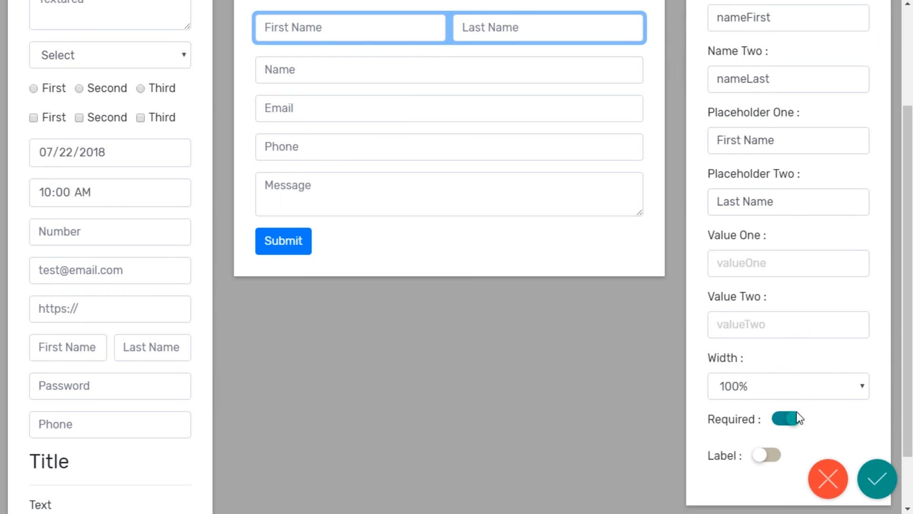
# Step: Delete the old Name field from the form
pyautogui.scroll(3, 799, 417)
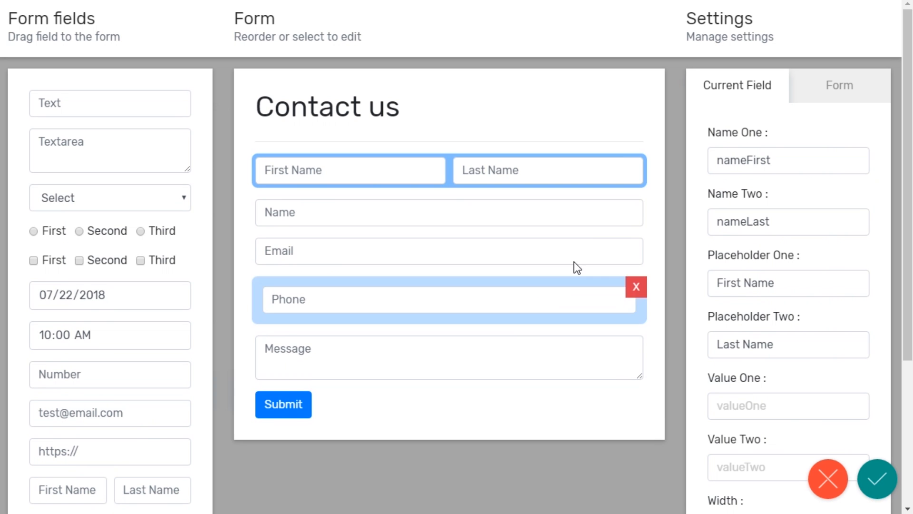
pyautogui.click(638, 213)
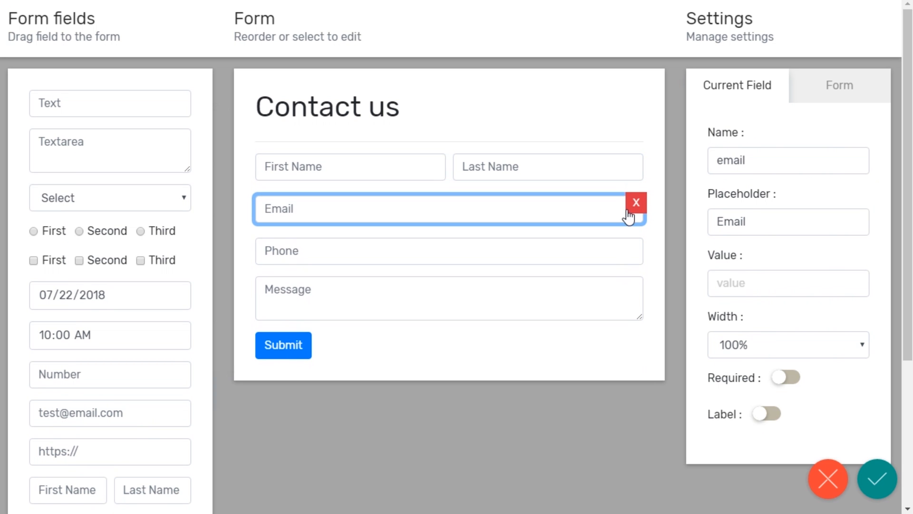
pyautogui.scroll(-3, 98, 369)
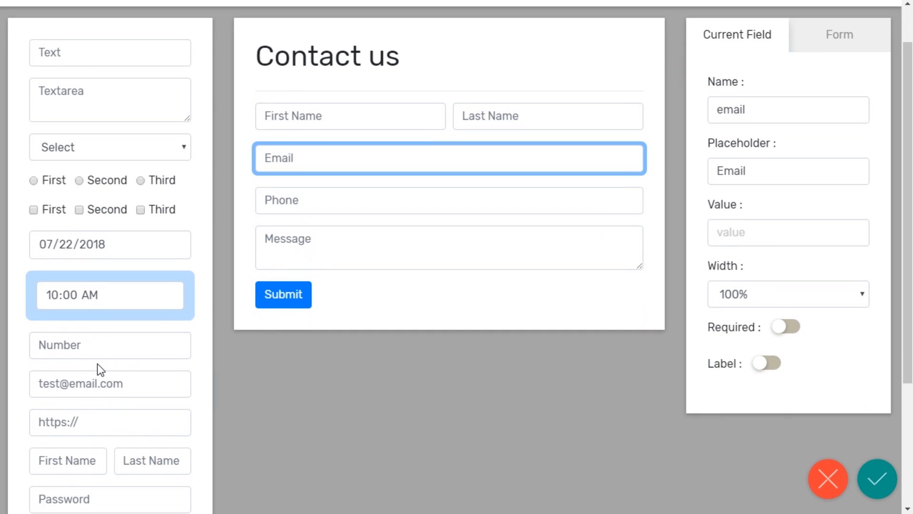
# Step: Place a second First/Last Name row below the Phone field
pyautogui.moveTo(97, 367); pyautogui.dragTo(409, 100)
pyautogui.scroll(3, 441, 168)
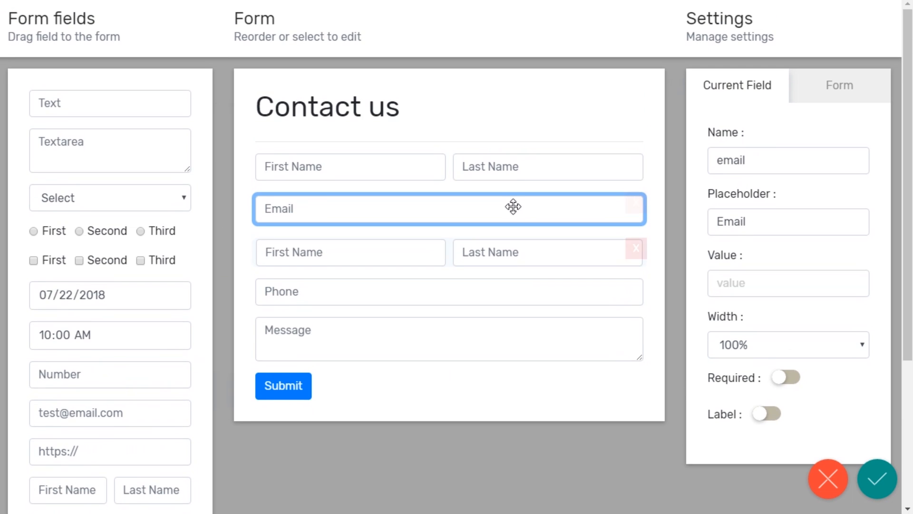
pyautogui.moveTo(319, 256); pyautogui.dragTo(322, 312)
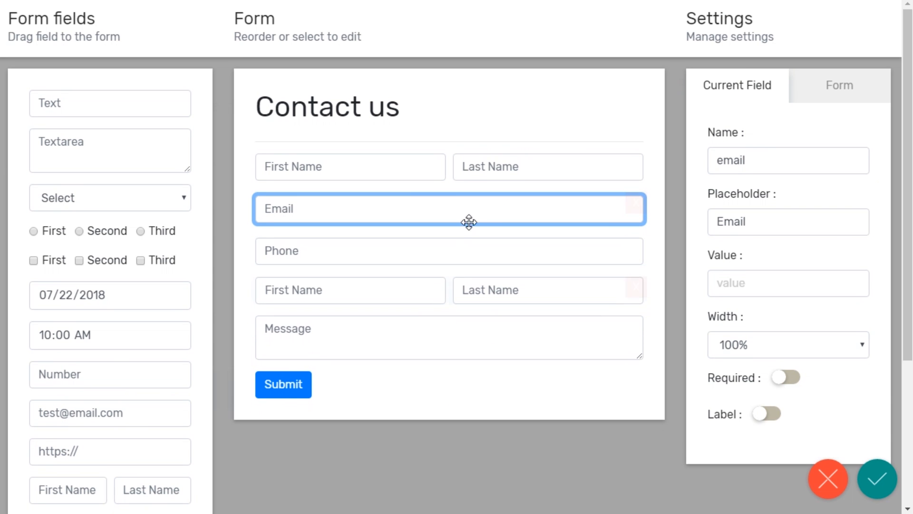
# Step: Make the Email and Phone fields required
pyautogui.click(785, 376)
pyautogui.click(489, 254)
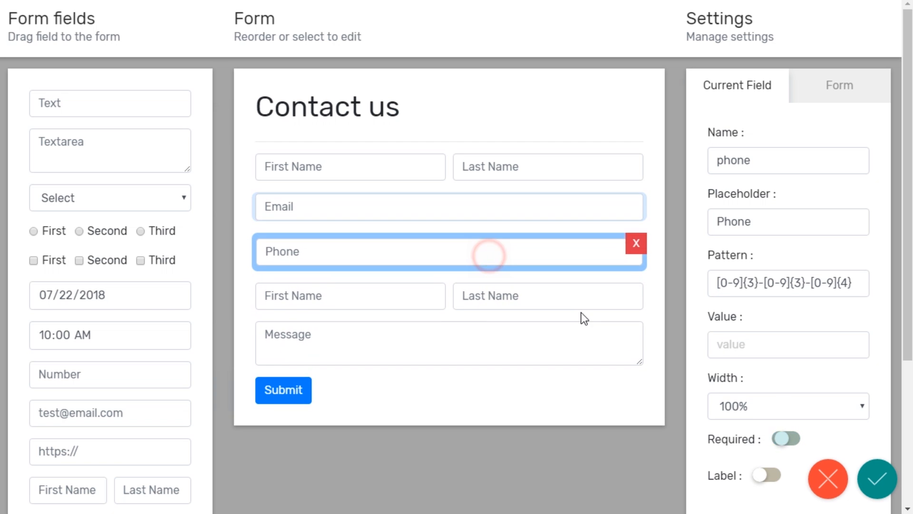
pyautogui.click(779, 440)
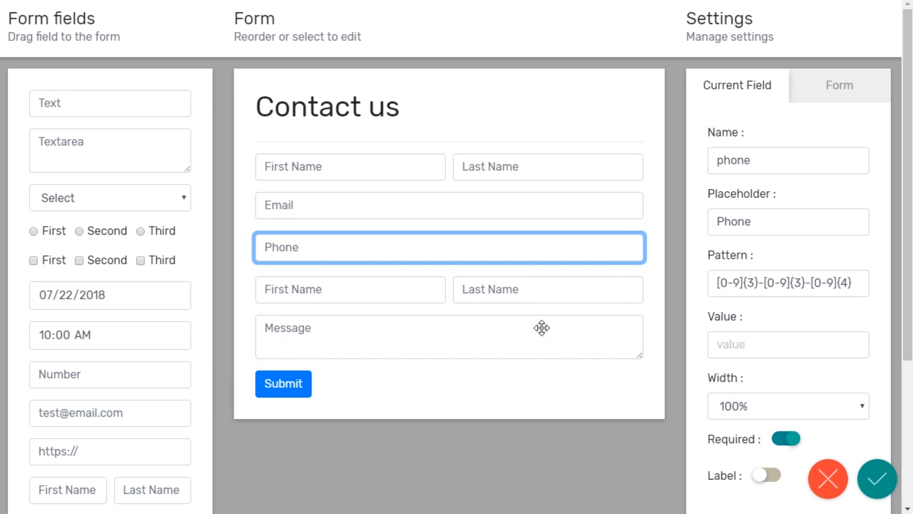
# Step: Change the new row's placeholders to 'Job Title' and 'Company Name'
pyautogui.click(347, 290)
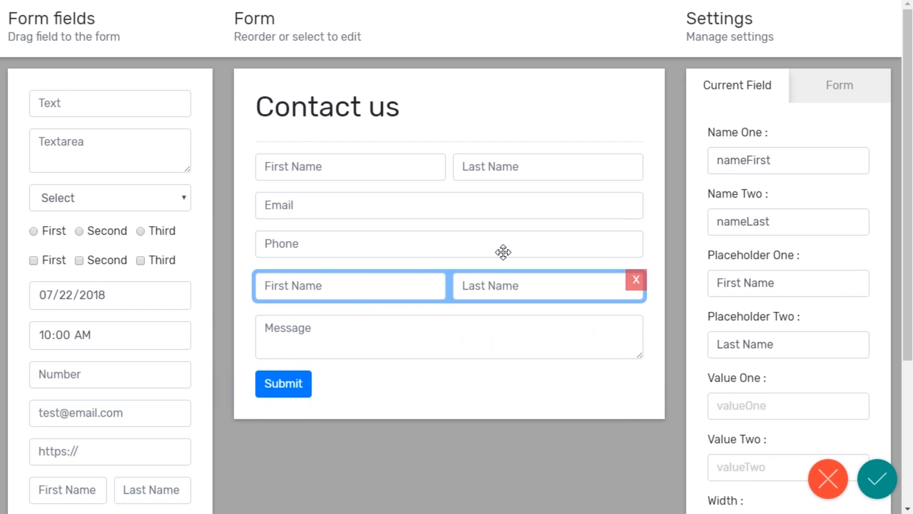
pyautogui.click(780, 286)
pyautogui.moveTo(780, 285); pyautogui.dragTo(712, 278)
pyautogui.write('Job Title')
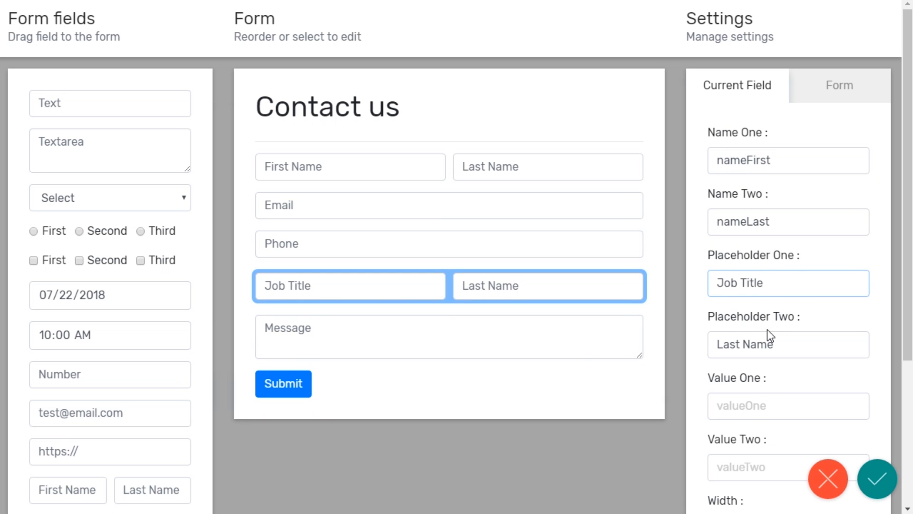
pyautogui.moveTo(781, 339); pyautogui.dragTo(715, 338)
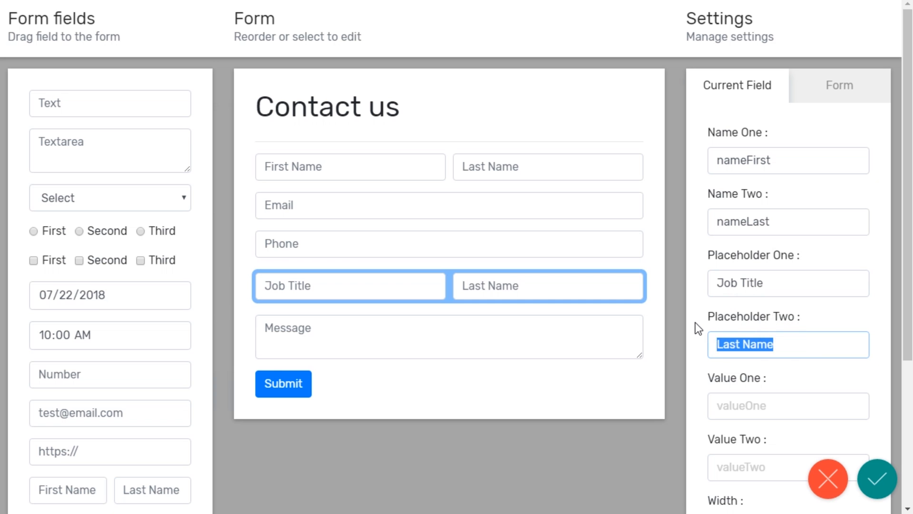
pyautogui.write('Company Name')
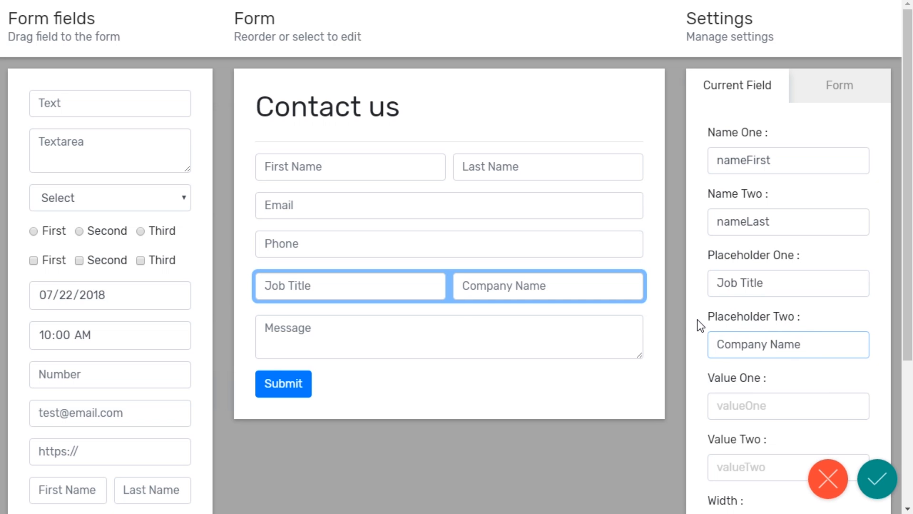
pyautogui.click(833, 313)
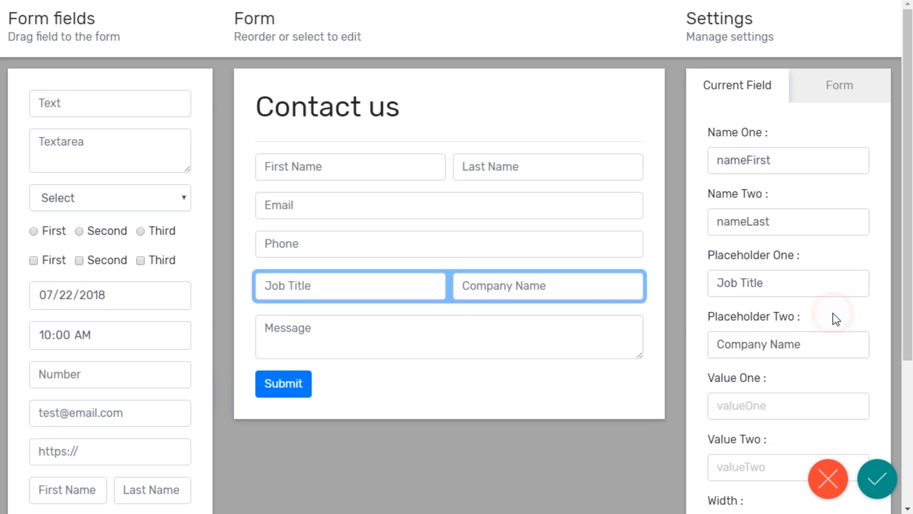
pyautogui.scroll(-5, 832, 313)
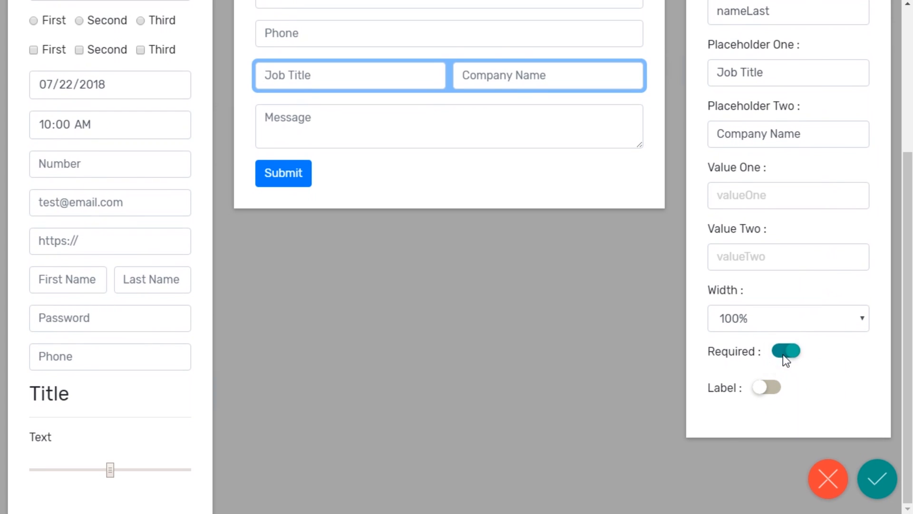
pyautogui.scroll(2, 791, 338)
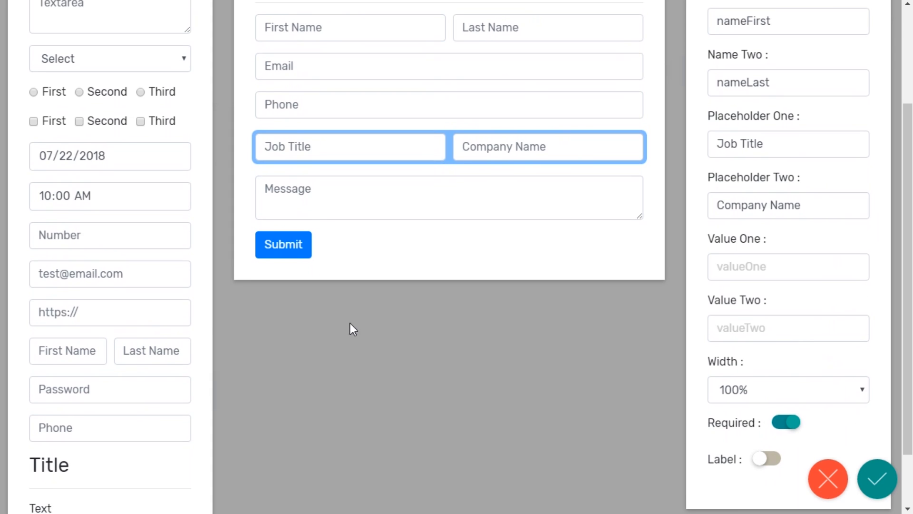
# Step: Add a URL field below Job Title/Company Name with the visible label 'Your website'
pyautogui.moveTo(82, 324); pyautogui.dragTo(324, 175)
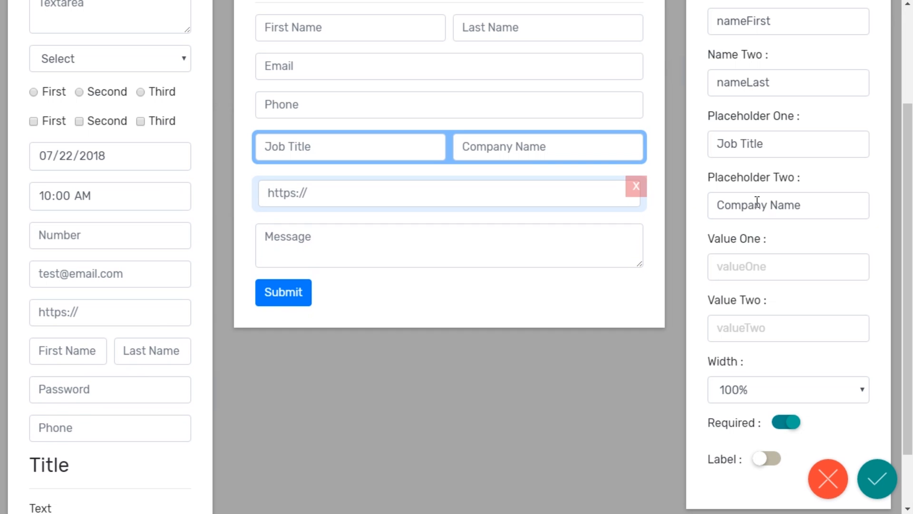
pyautogui.click(531, 199)
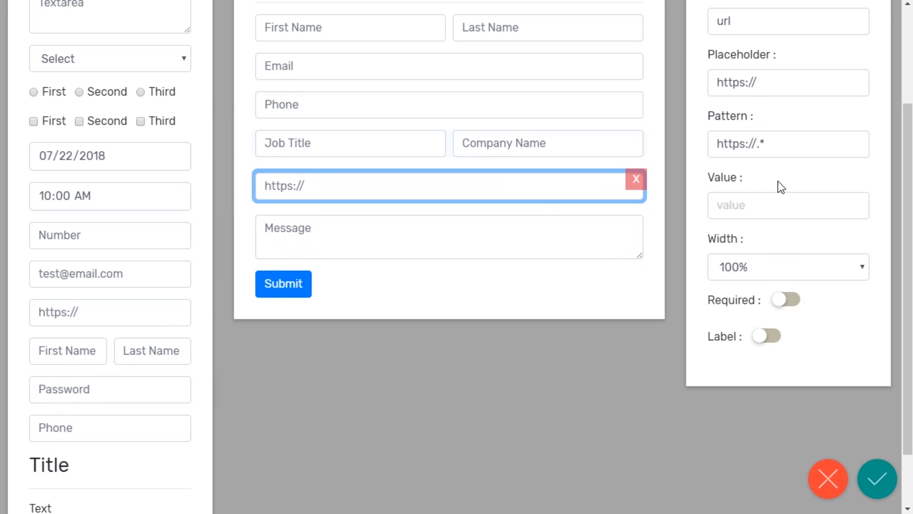
pyautogui.scroll(2, 778, 181)
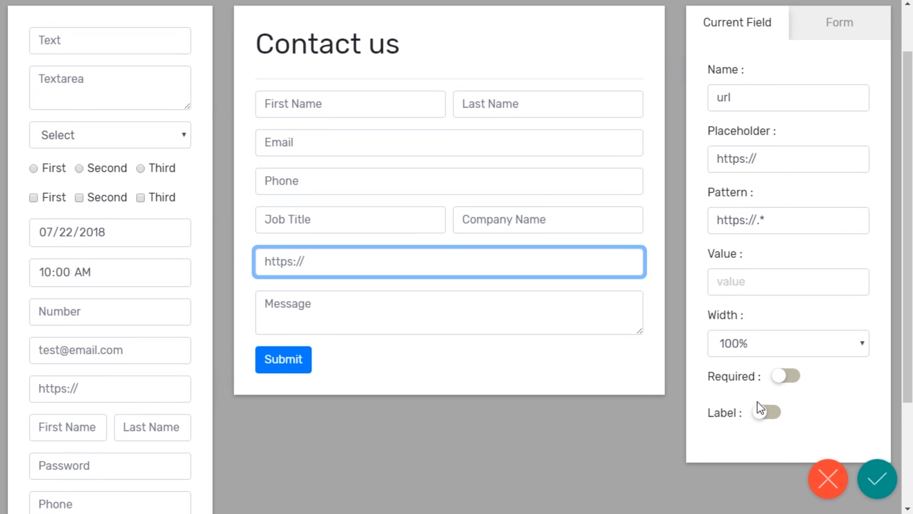
pyautogui.click(764, 415)
pyautogui.moveTo(748, 476); pyautogui.dragTo(712, 475)
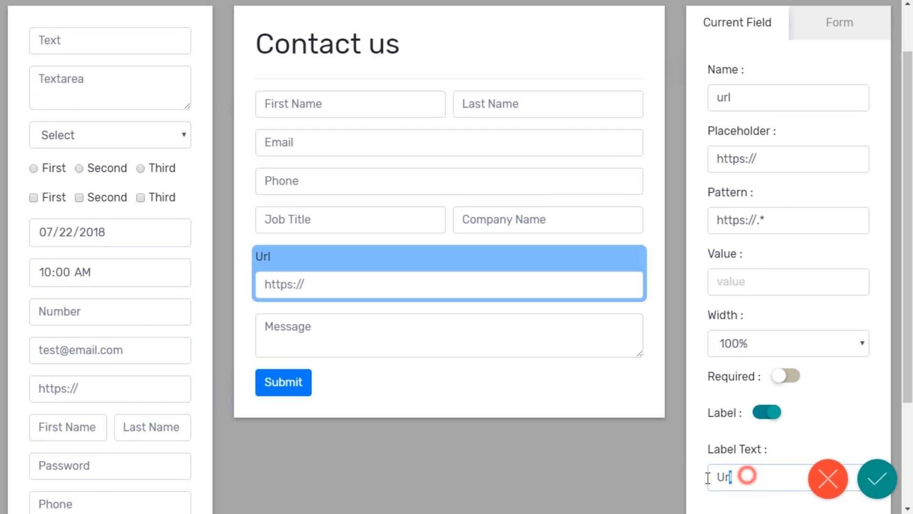
pyautogui.write('Your website')
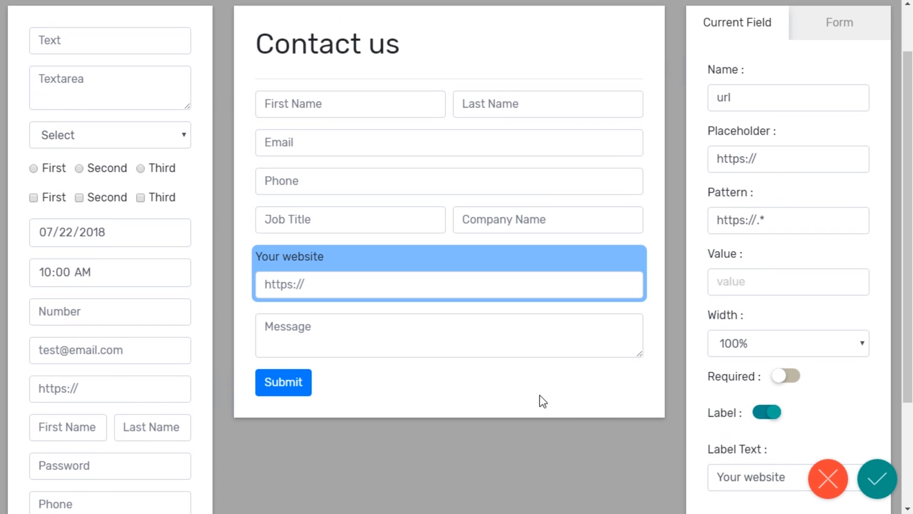
pyautogui.scroll(-1, 113, 339)
pyautogui.scroll(1, 112, 339)
pyautogui.scroll(1, 112, 339)
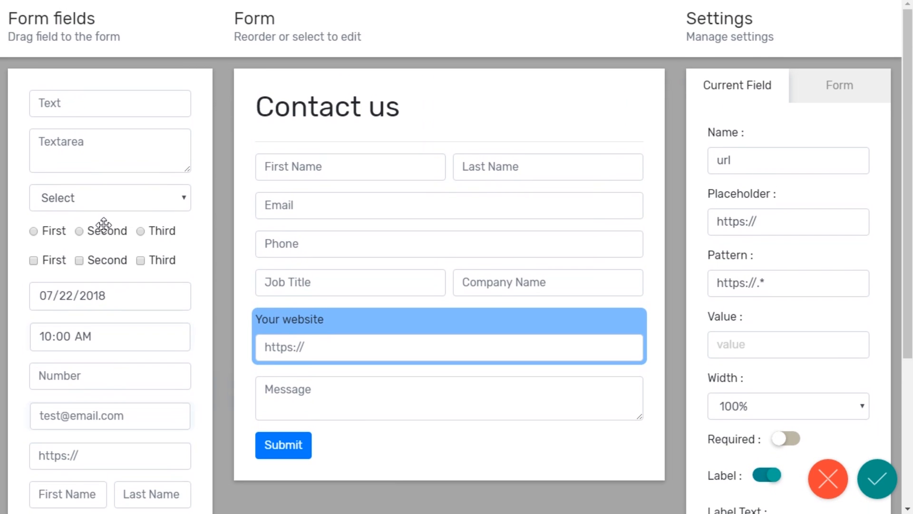
# Step: Add a dropdown below Your website and name it 'Location'
pyautogui.moveTo(99, 207); pyautogui.dragTo(325, 370)
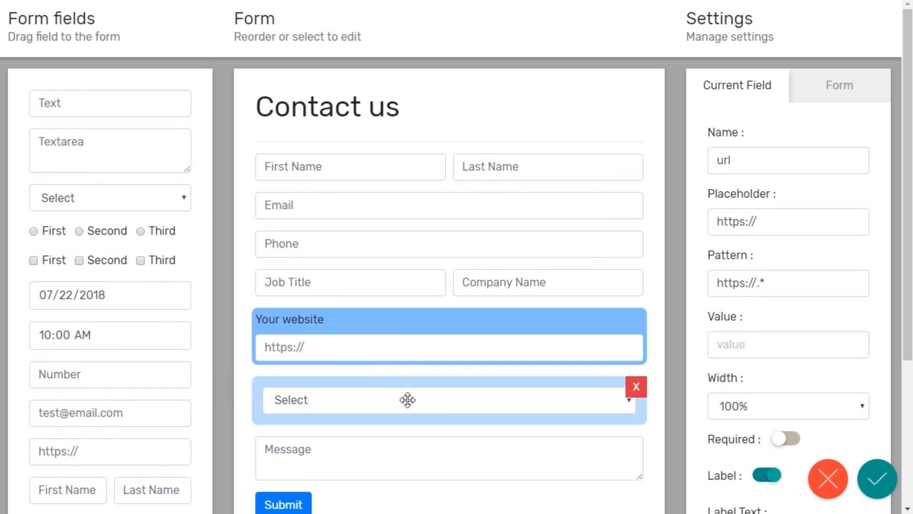
pyautogui.click(487, 401)
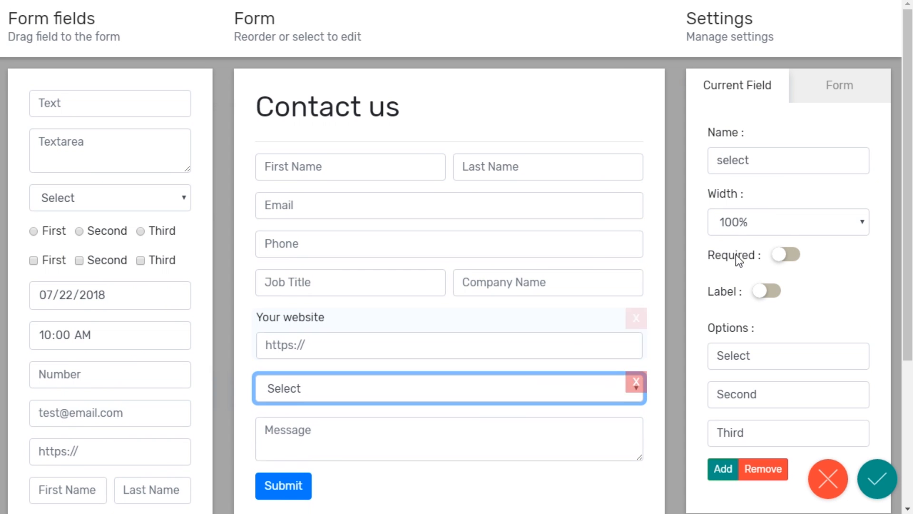
pyautogui.moveTo(775, 162); pyautogui.dragTo(701, 160)
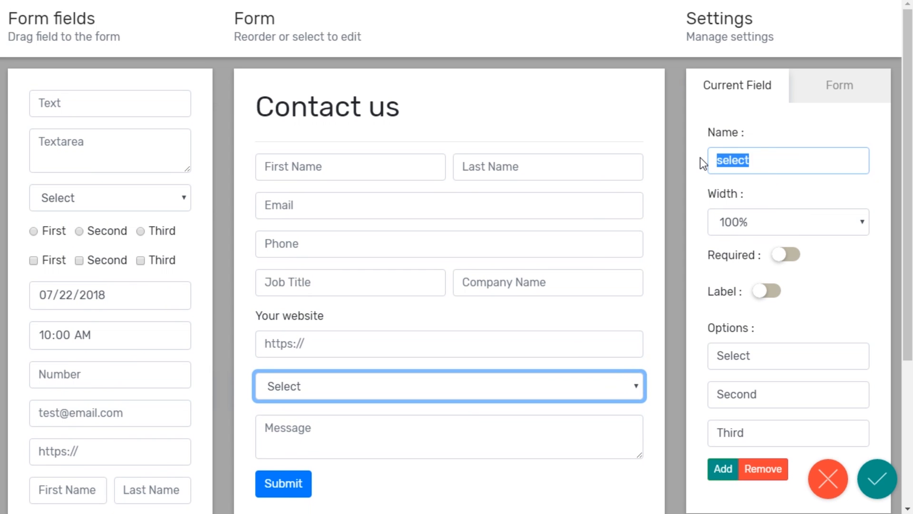
pyautogui.write('Location')
pyautogui.click(786, 132)
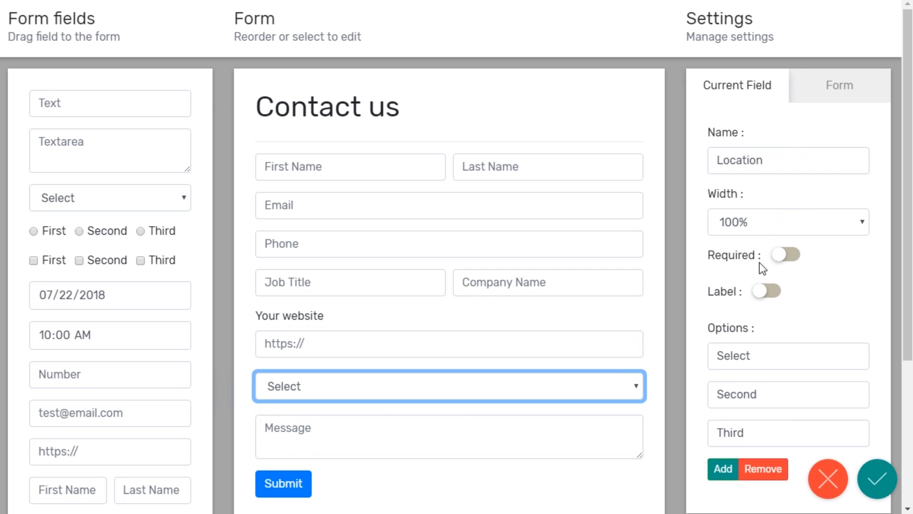
# Step: Show the dropdown's label and set it to 'Where are you located?'
pyautogui.click(765, 293)
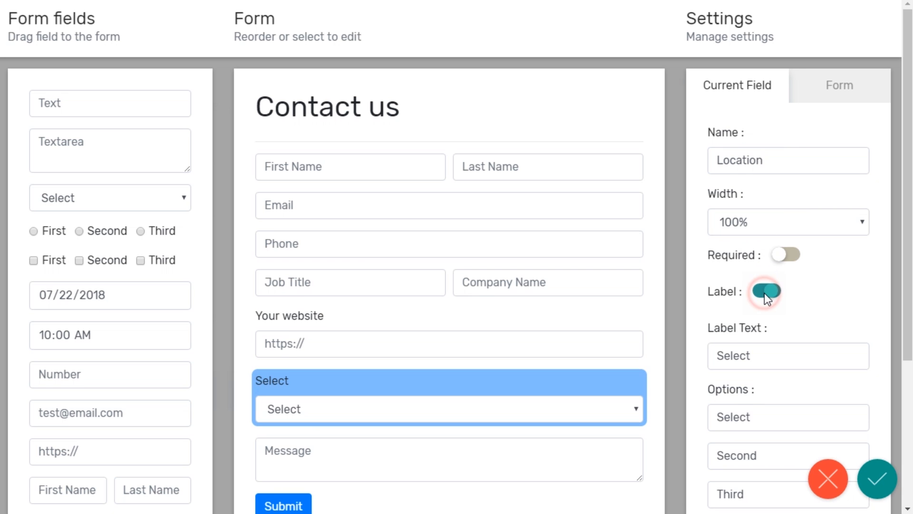
pyautogui.scroll(-2, 754, 375)
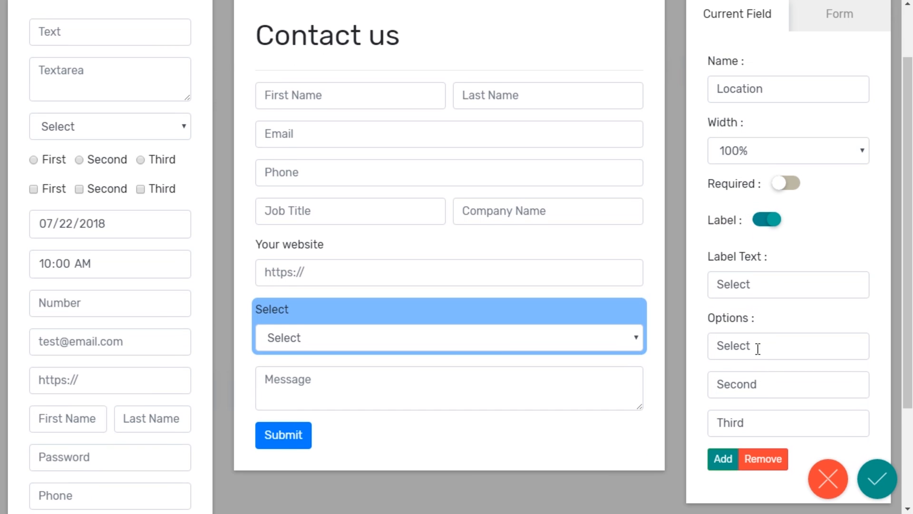
pyautogui.doubleClick(755, 285)
pyautogui.write('W')
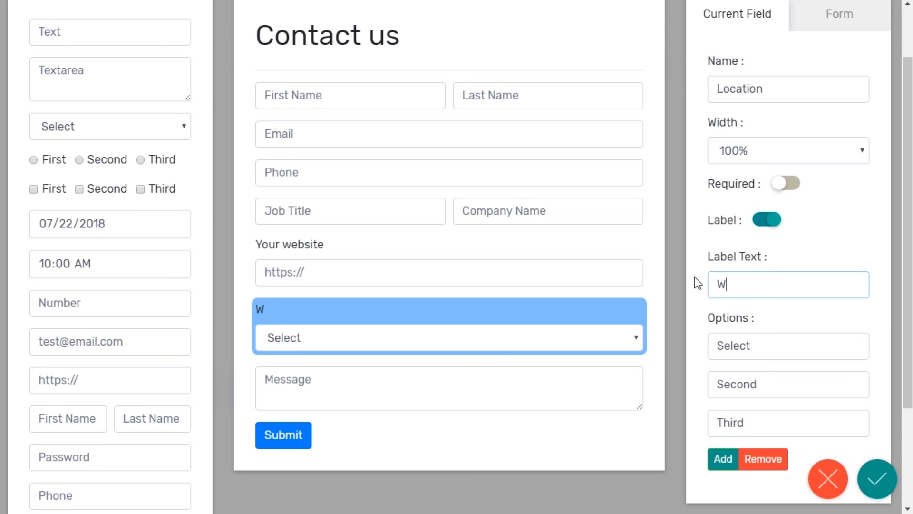
pyautogui.write('here are you located?')
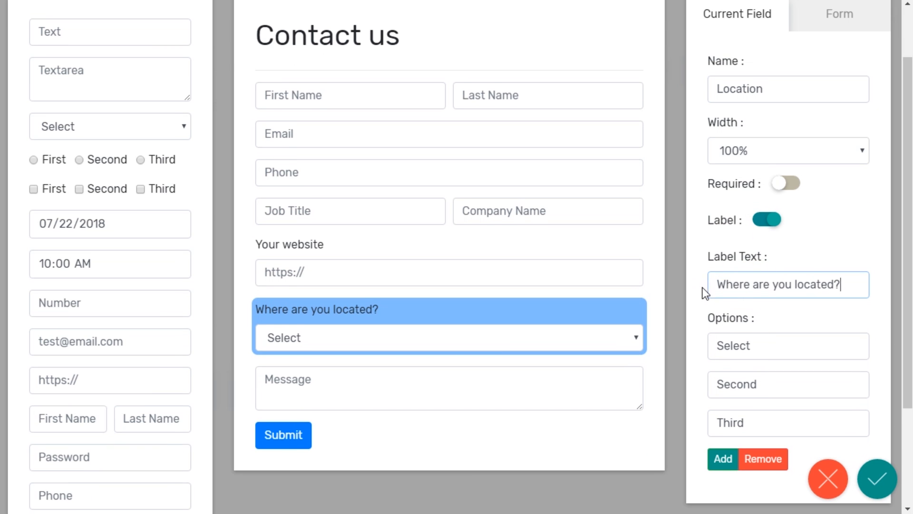
# Step: Rename the dropdown options to USA, UK and Canada and add a fourth option
pyautogui.doubleClick(761, 346)
pyautogui.write('USA')
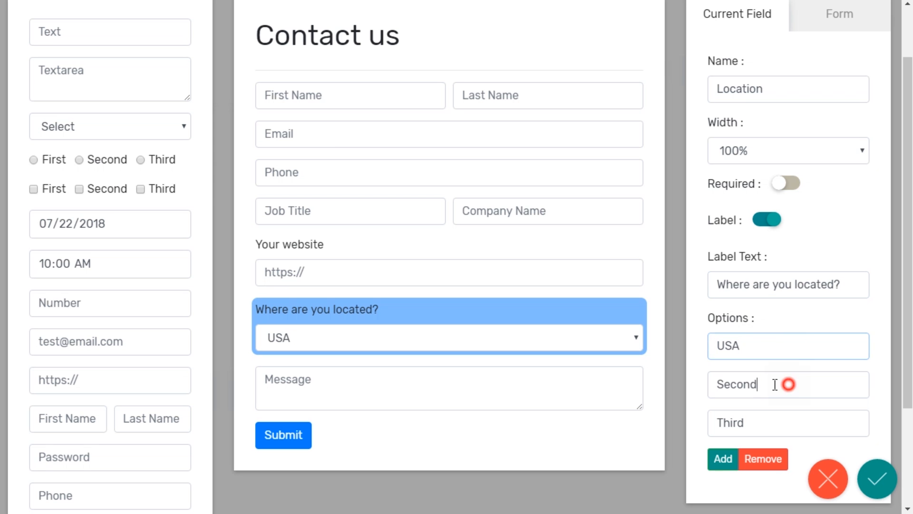
pyautogui.doubleClick(784, 382)
pyautogui.write('UK')
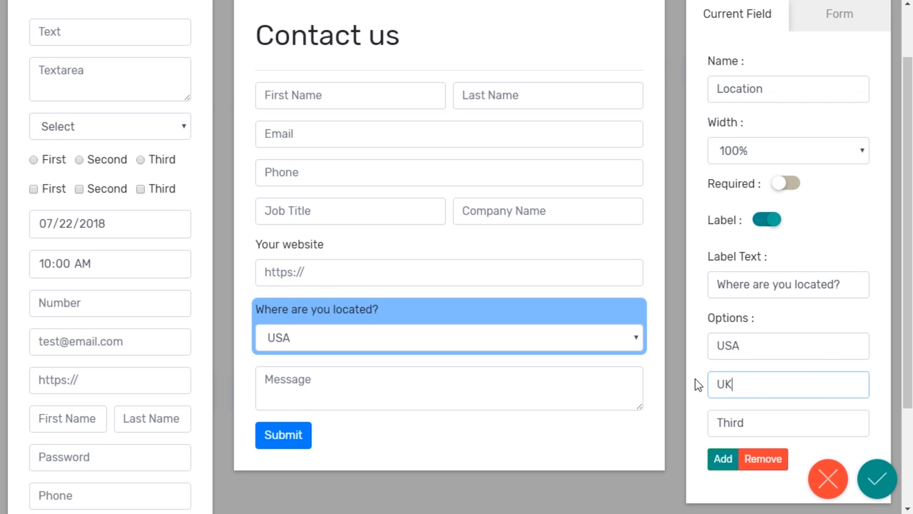
pyautogui.doubleClick(757, 419)
pyautogui.write('Canada')
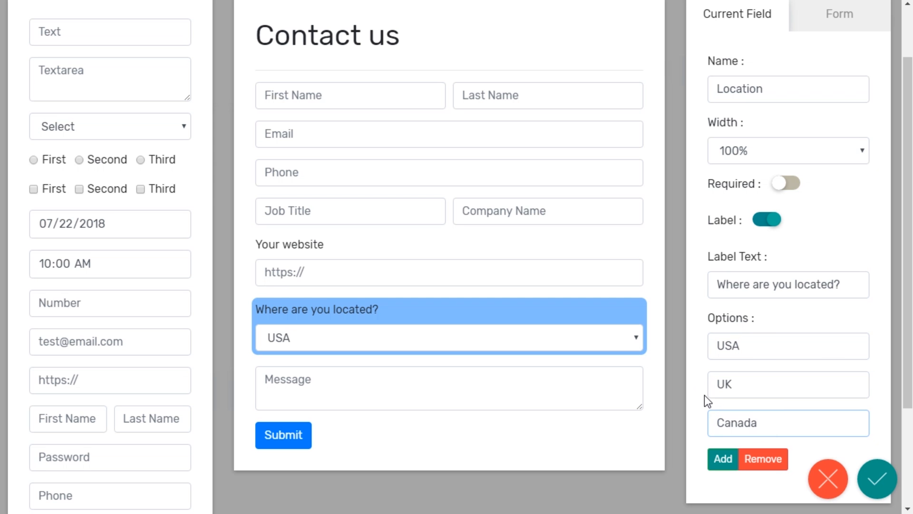
pyautogui.click(723, 460)
pyautogui.doubleClick(761, 460)
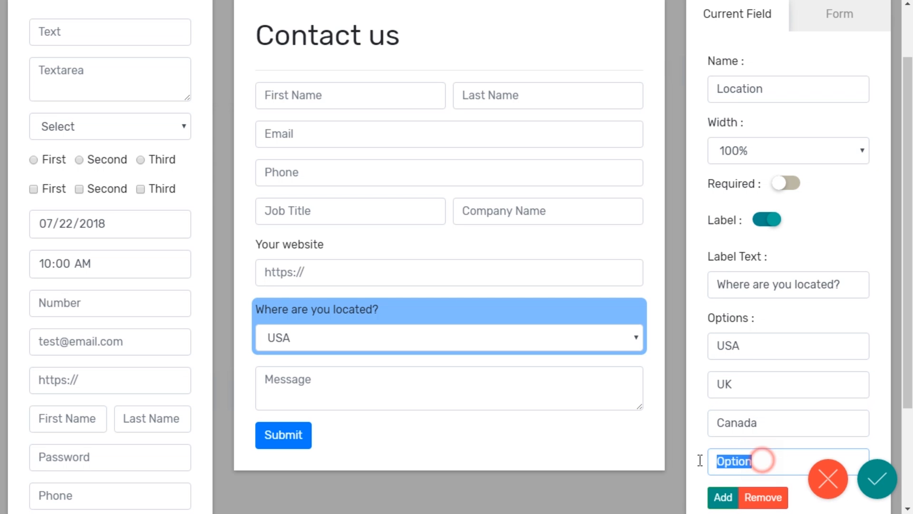
# Step: Name the fourth option 'Other', then add a radio group named 'Signup' below the location question
pyautogui.write('Other')
pyautogui.click(693, 429)
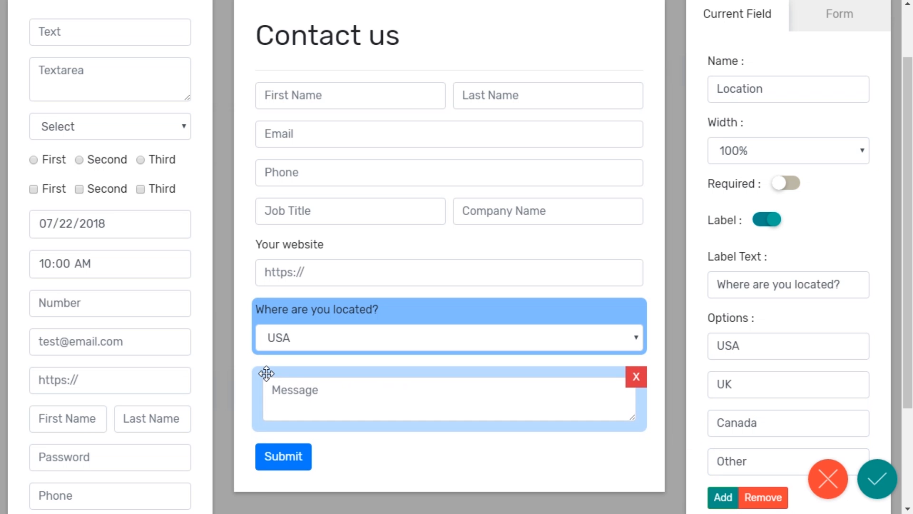
pyautogui.moveTo(82, 162); pyautogui.dragTo(298, 366)
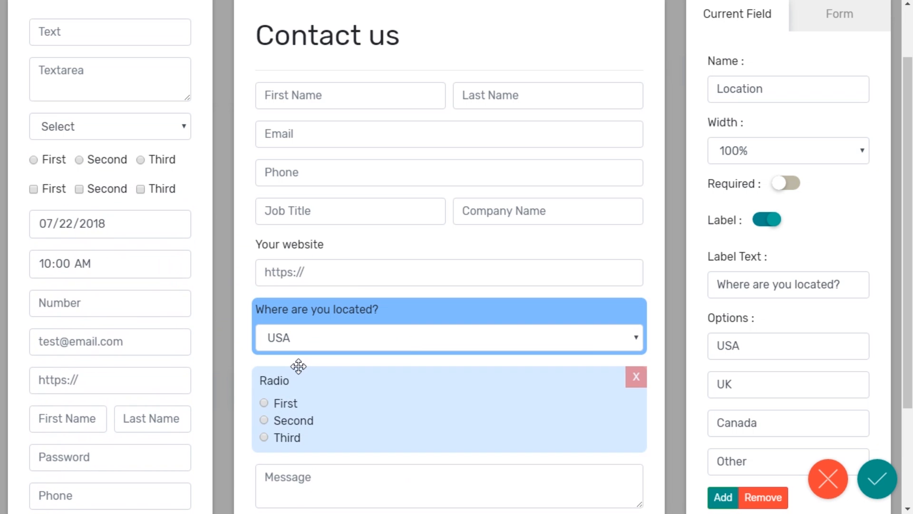
pyautogui.click(357, 380)
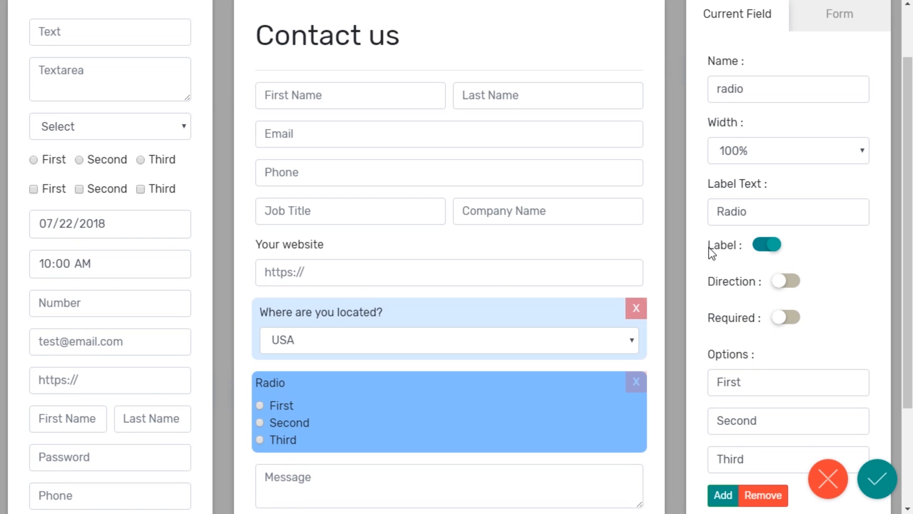
pyautogui.moveTo(765, 93); pyautogui.dragTo(704, 93)
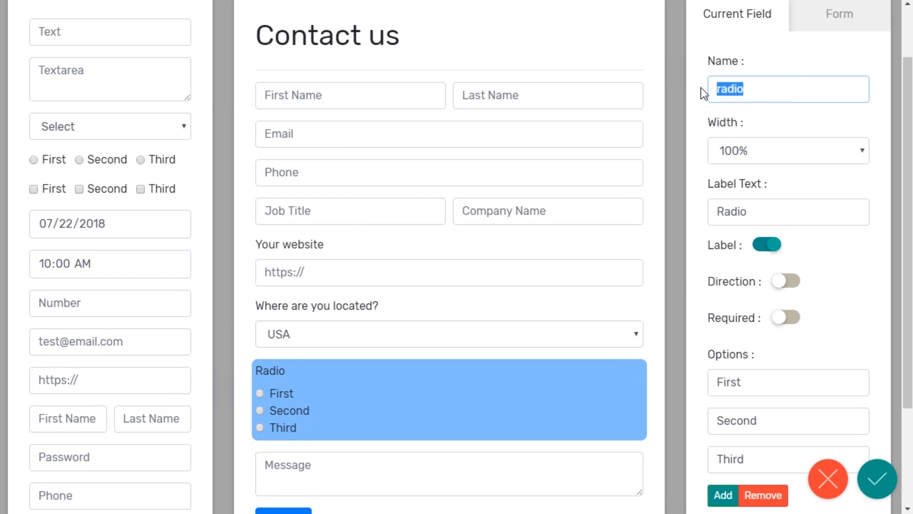
pyautogui.write('Signup')
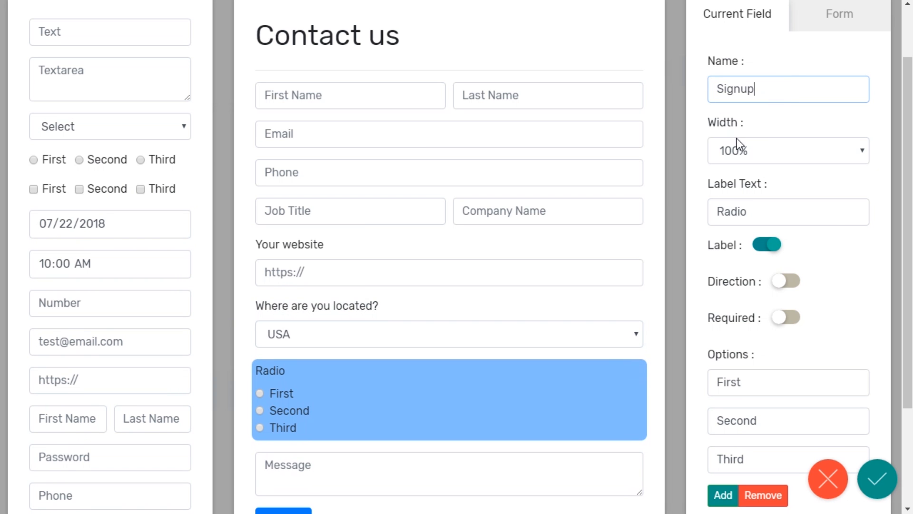
# Step: Label the radio group 'Sign up for updates' and lay its options out inline
pyautogui.moveTo(792, 207); pyautogui.dragTo(714, 204)
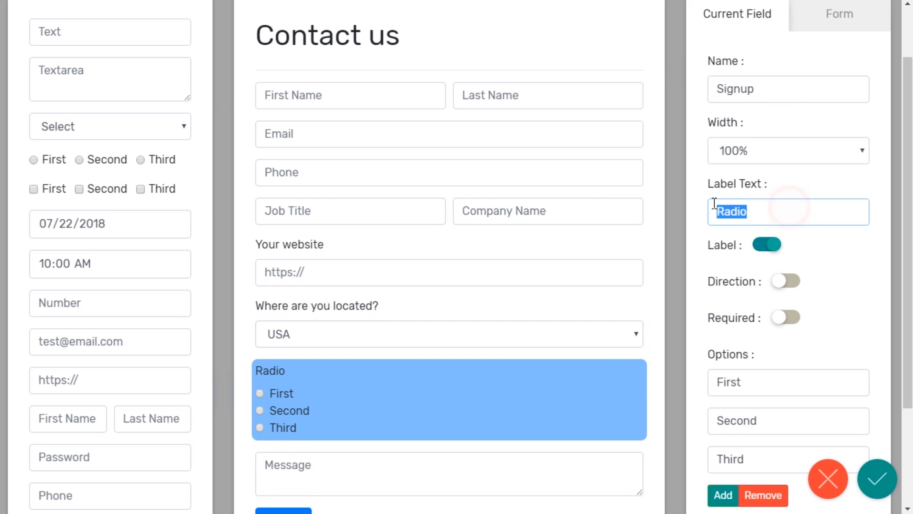
pyautogui.write('Sign up for up')
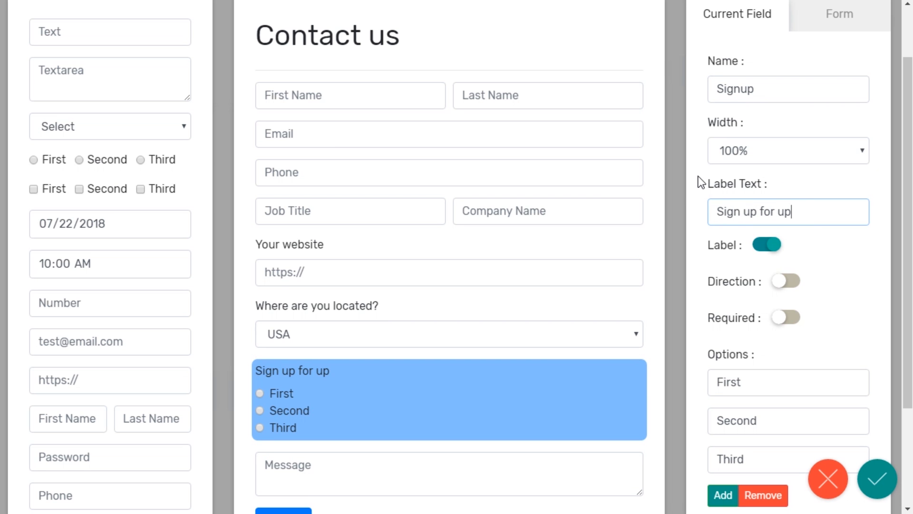
pyautogui.click(789, 280)
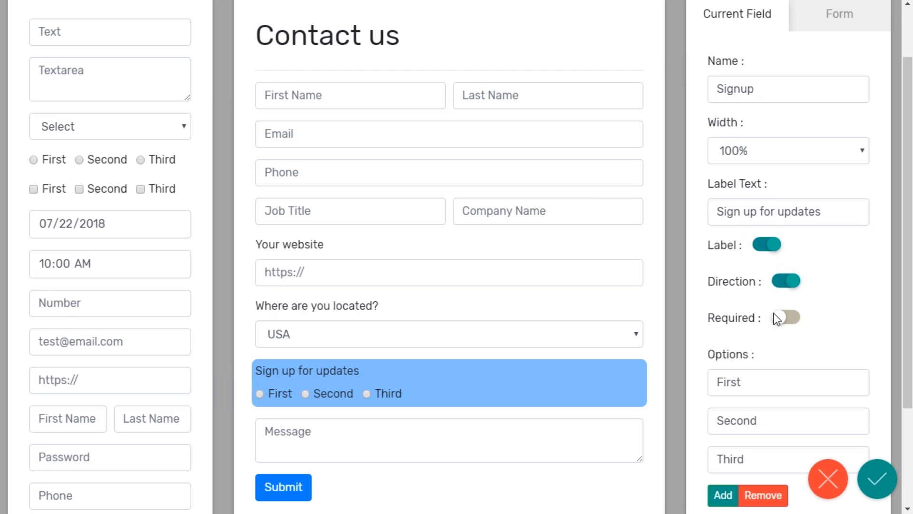
# Step: Keep only Yes and No radio options, make the question required, and add a checkbox group below
pyautogui.scroll(-2, 775, 318)
pyautogui.click(761, 427)
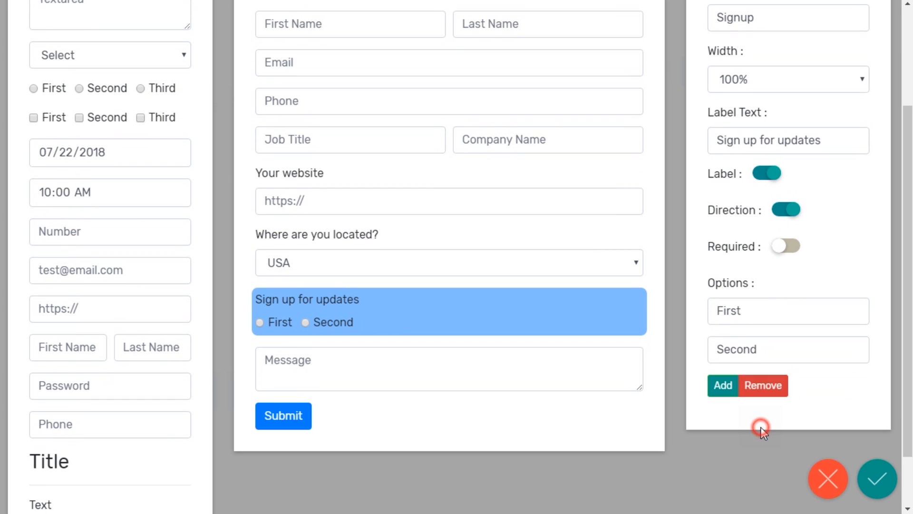
pyautogui.moveTo(752, 307); pyautogui.dragTo(700, 306)
pyautogui.write('Yes')
pyautogui.doubleClick(741, 353)
pyautogui.write('No')
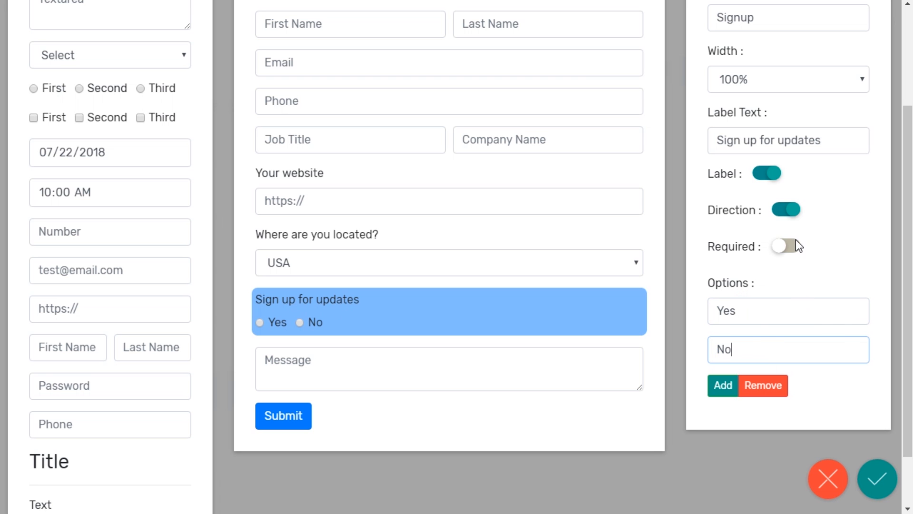
pyautogui.click(787, 246)
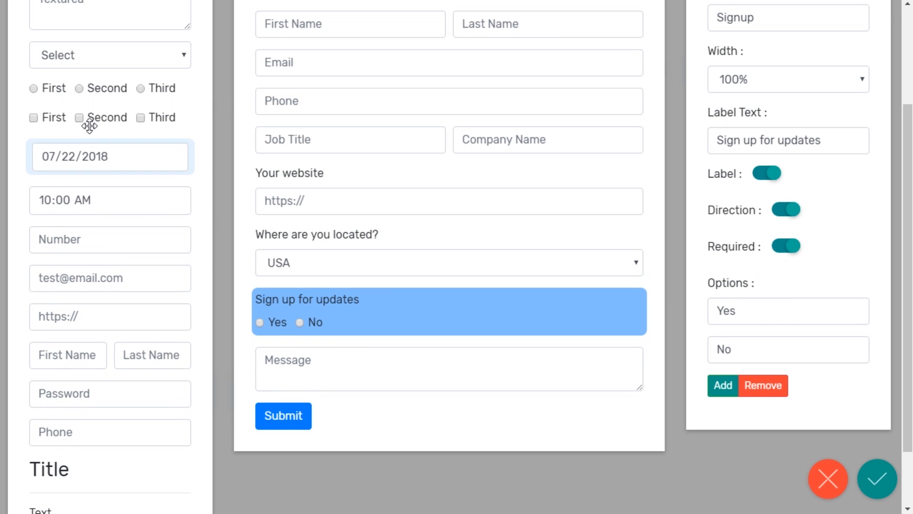
pyautogui.moveTo(91, 124); pyautogui.dragTo(315, 347)
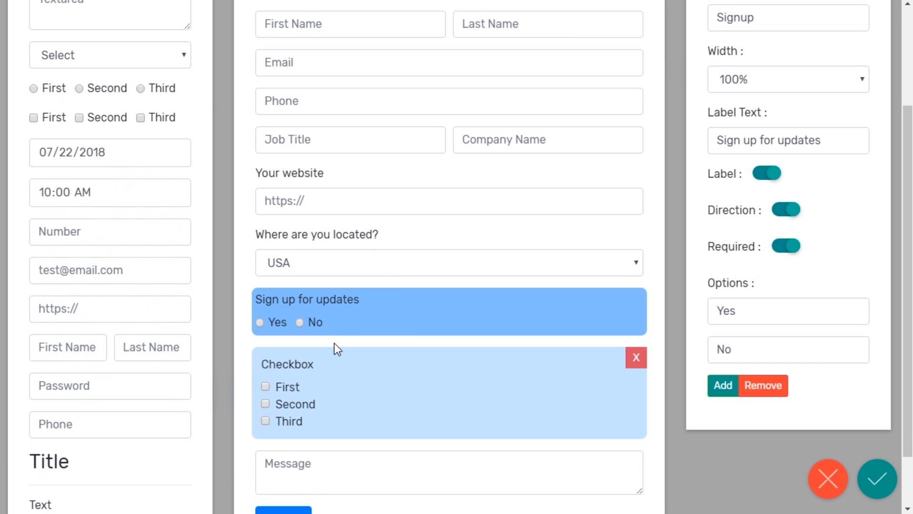
# Step: Name the checkbox group 'Fields' and label it "I'm interested in"
pyautogui.click(336, 358)
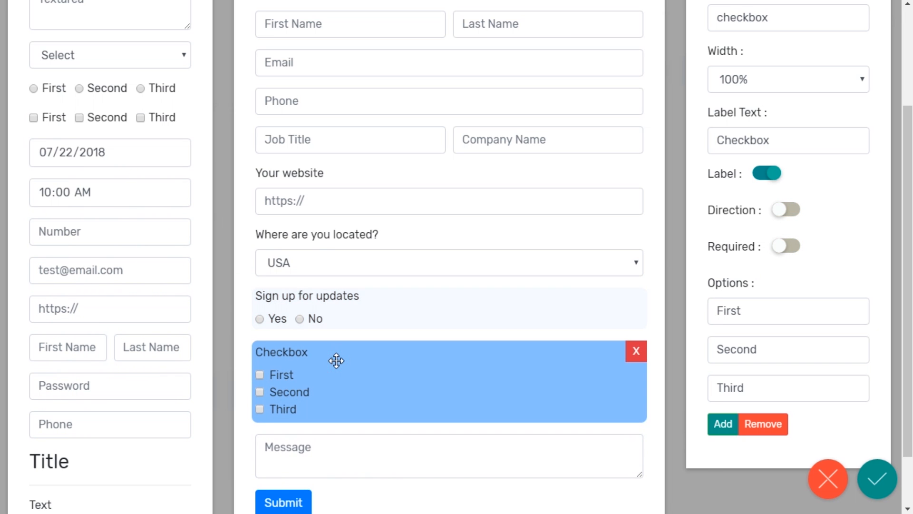
pyautogui.scroll(2, 738, 206)
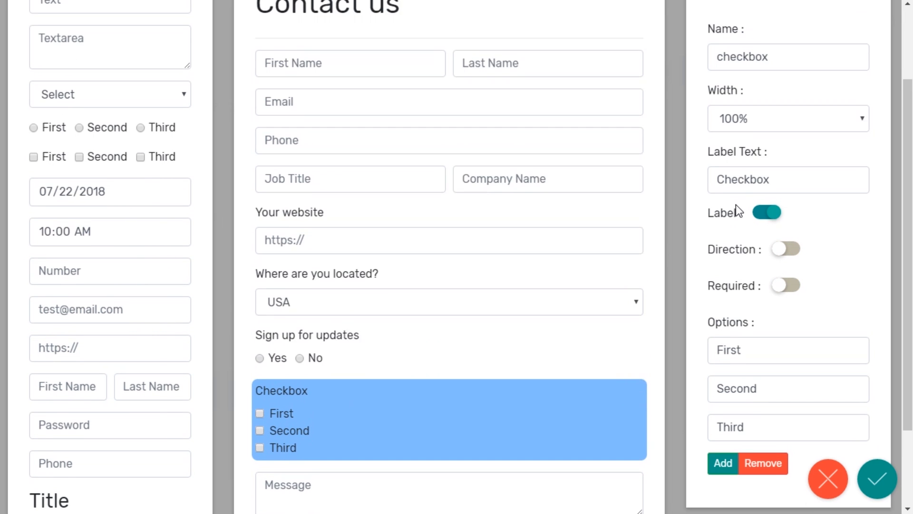
pyautogui.moveTo(778, 92); pyautogui.dragTo(706, 90)
pyautogui.write('Fields')
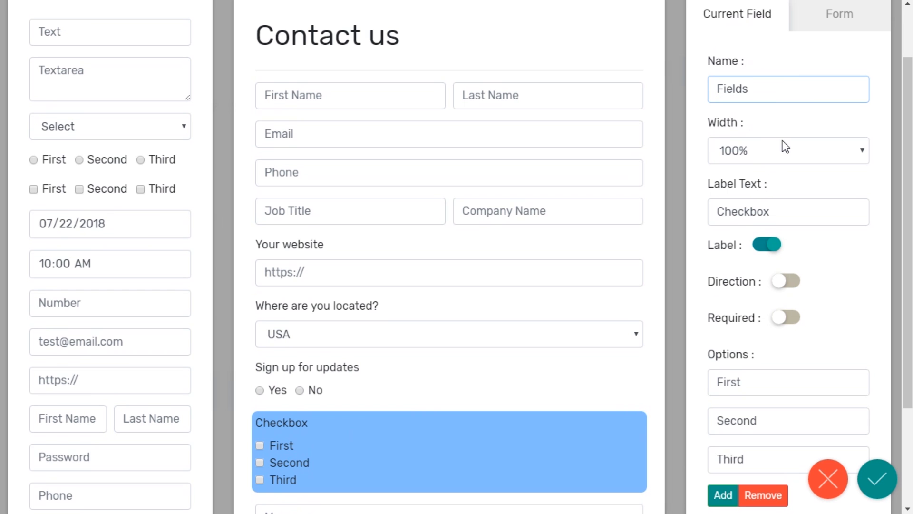
pyautogui.moveTo(785, 209); pyautogui.dragTo(714, 211)
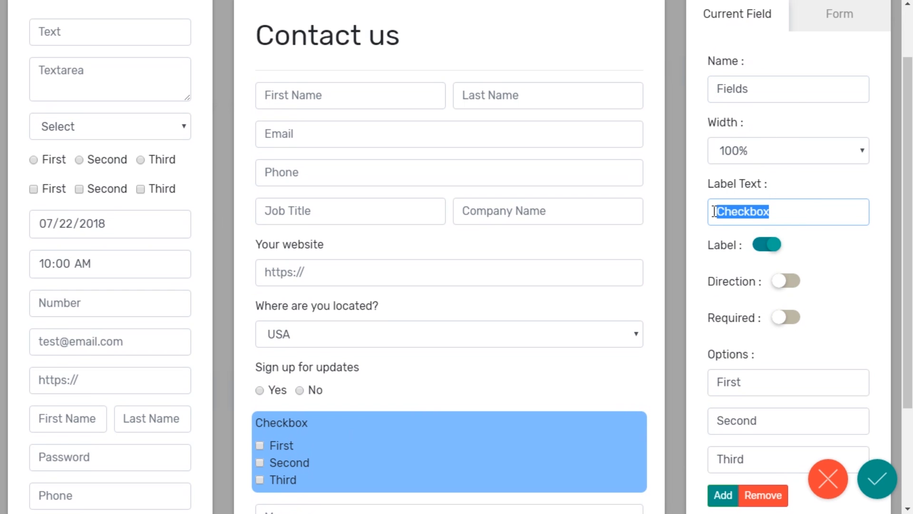
pyautogui.write("I'm interested in")
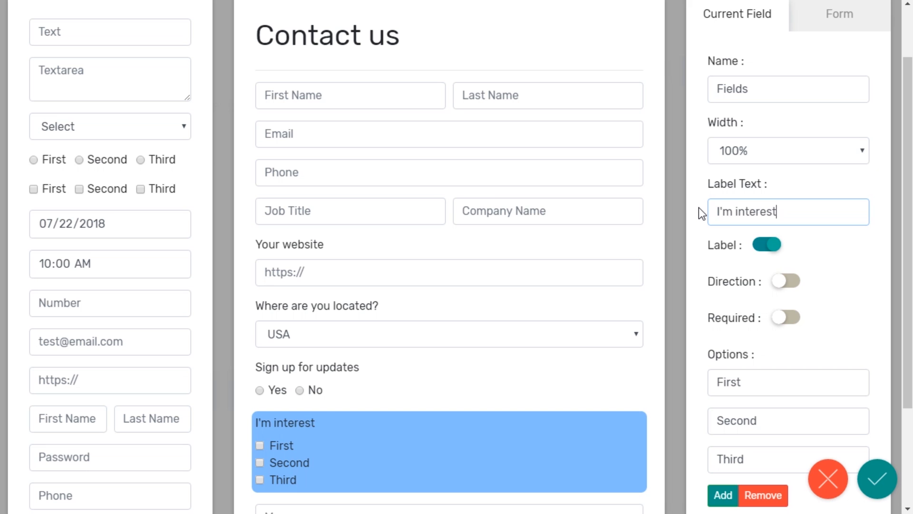
pyautogui.click(848, 292)
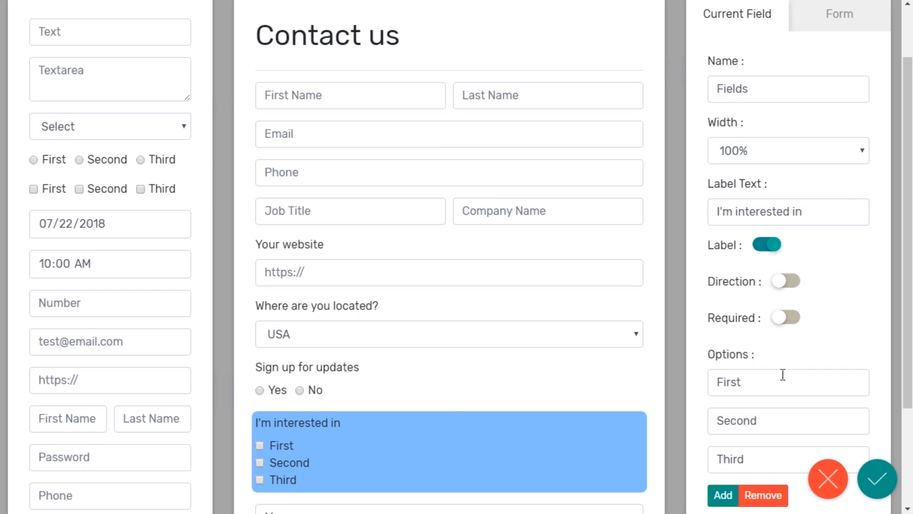
# Step: Replace the checkbox options with Content Marketing, Advertising and Social Media
pyautogui.click(767, 387)
pyautogui.hotkey('ctrl', 'a')
pyautogui.write('C')
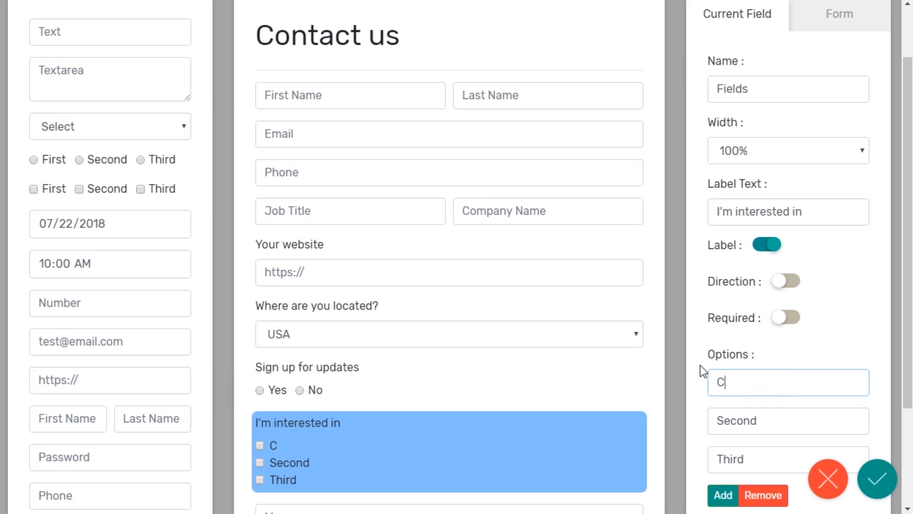
pyautogui.write('ontent Marketing')
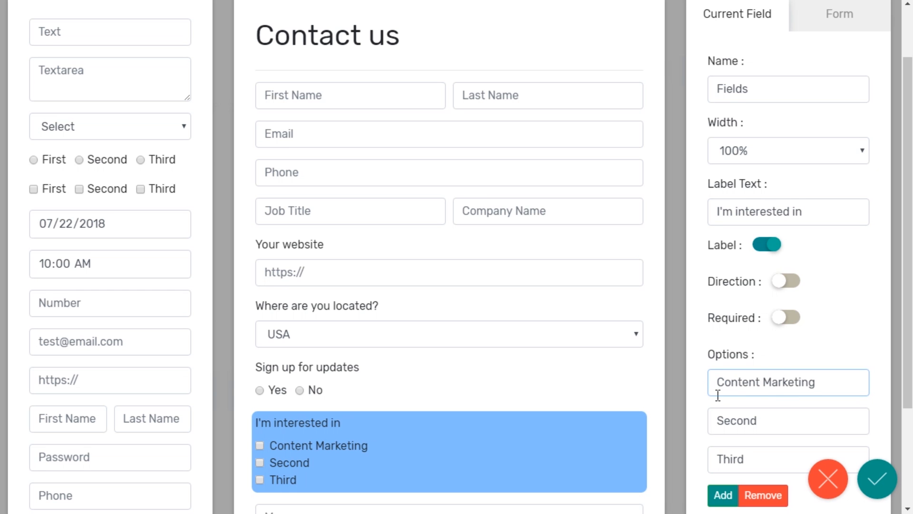
pyautogui.moveTo(759, 418); pyautogui.dragTo(722, 422)
pyautogui.write('Advertising')
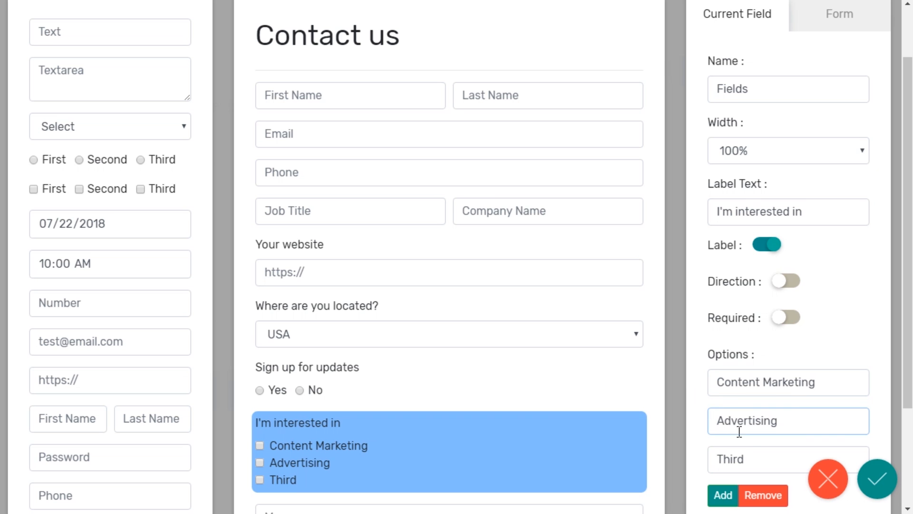
pyautogui.moveTo(755, 454); pyautogui.dragTo(708, 429)
pyautogui.write('S')
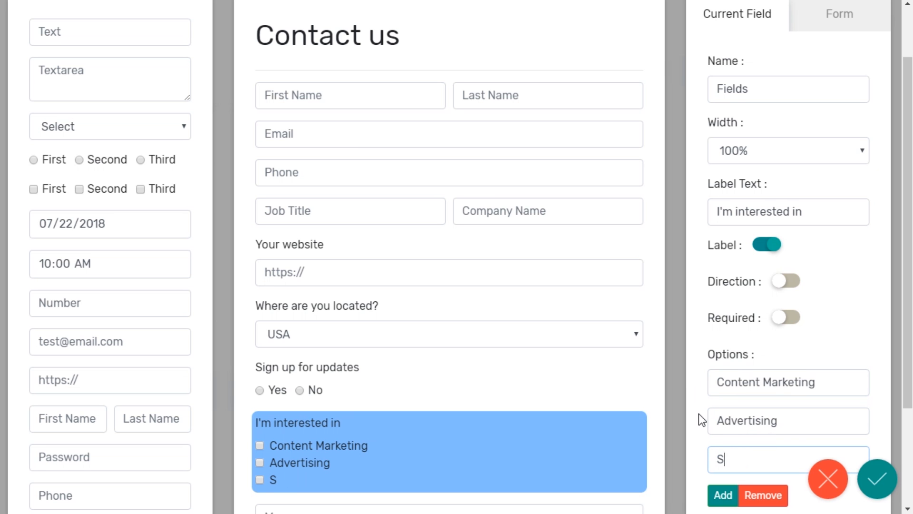
pyautogui.write('ocial Media')
pyautogui.click(693, 409)
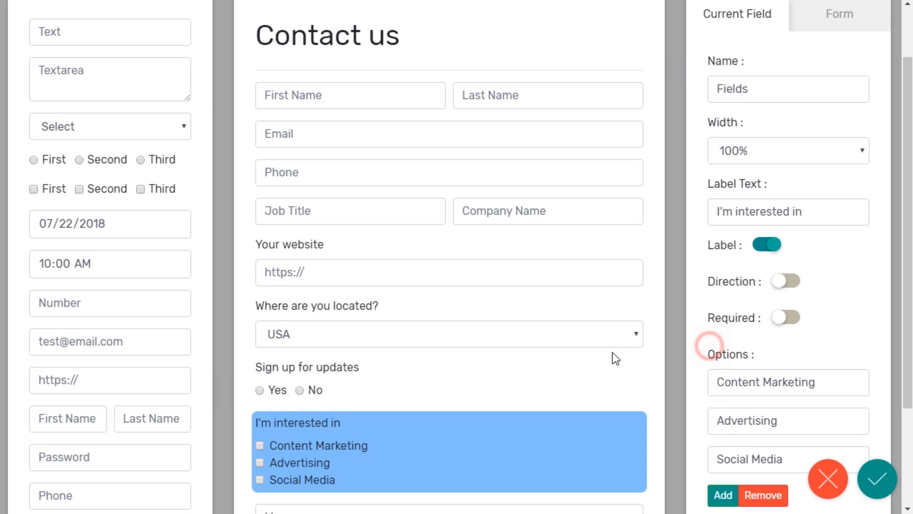
pyautogui.scroll(-3, 509, 405)
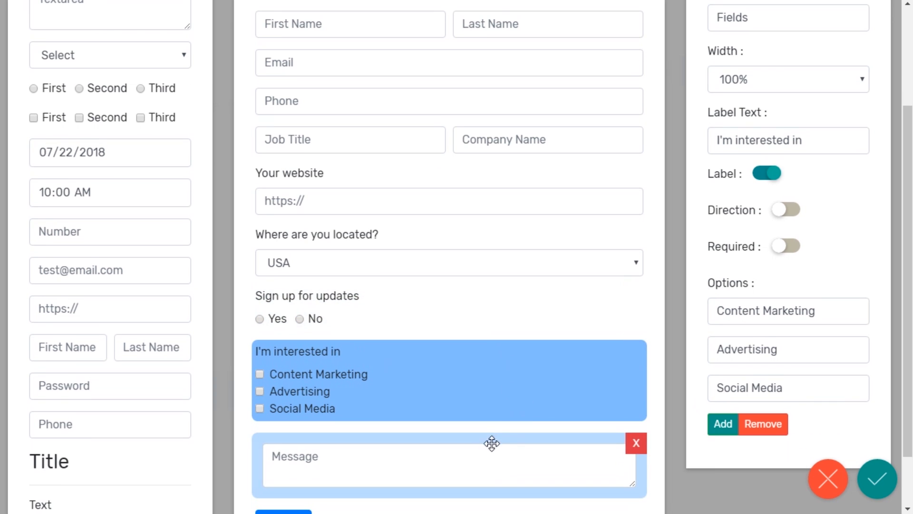
# Step: Change the Message box's placeholder to 'Type your message'
pyautogui.click(463, 455)
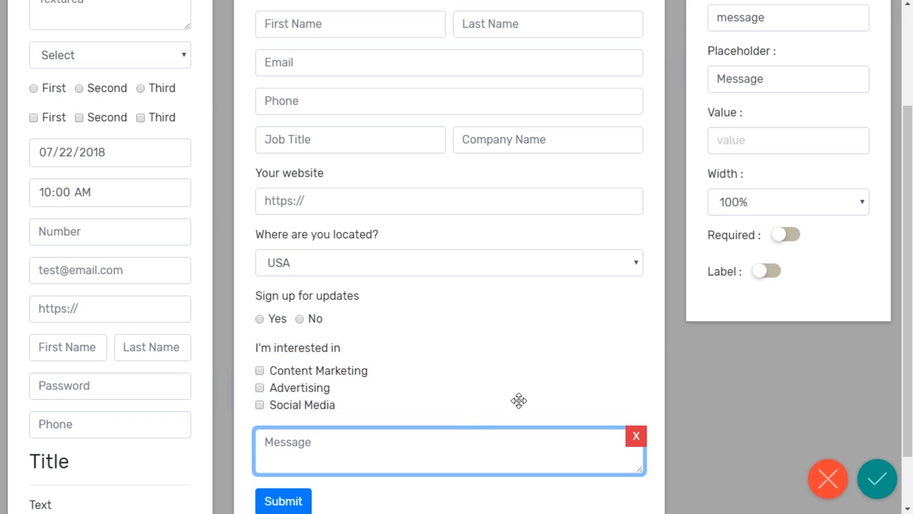
pyautogui.scroll(3, 725, 309)
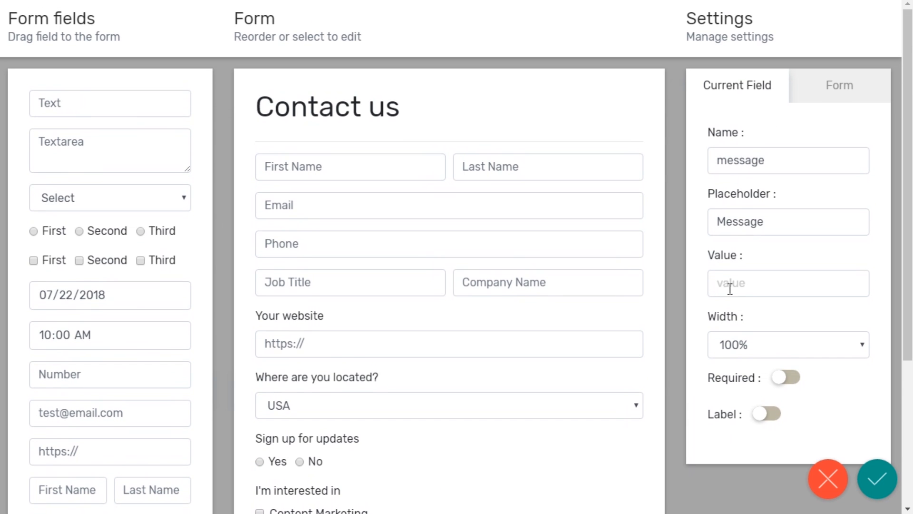
pyautogui.moveTo(773, 222); pyautogui.dragTo(719, 221)
pyautogui.write('Type your m')
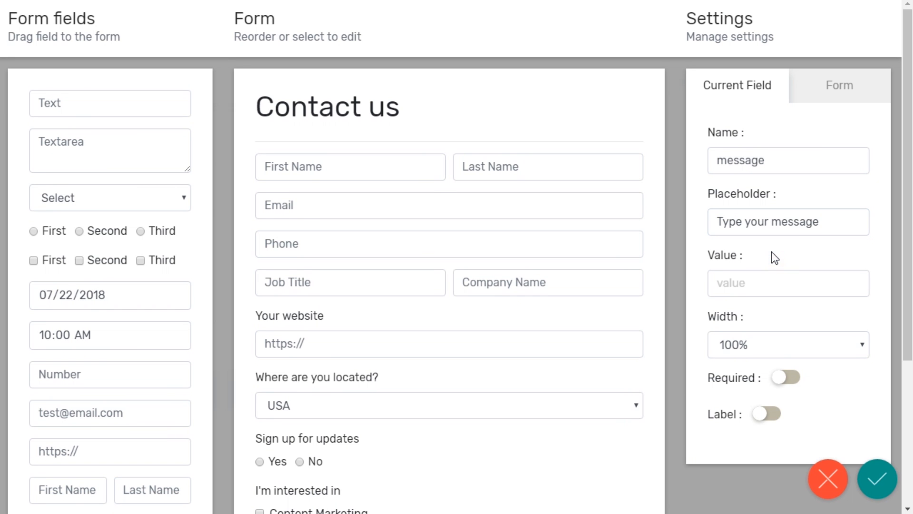
pyautogui.click(704, 218)
pyautogui.scroll(-3, 662, 223)
pyautogui.scroll(4, 666, 224)
pyautogui.click(886, 483)
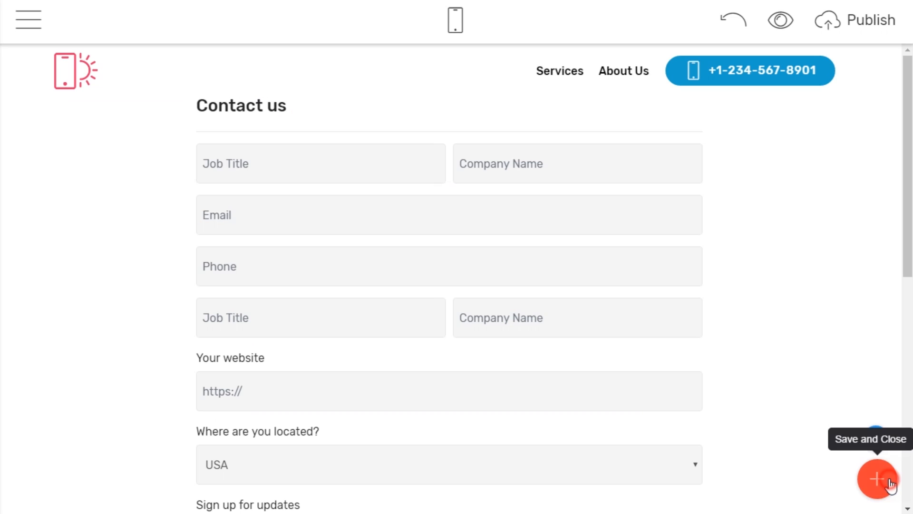
pyautogui.moveTo(791, 256)
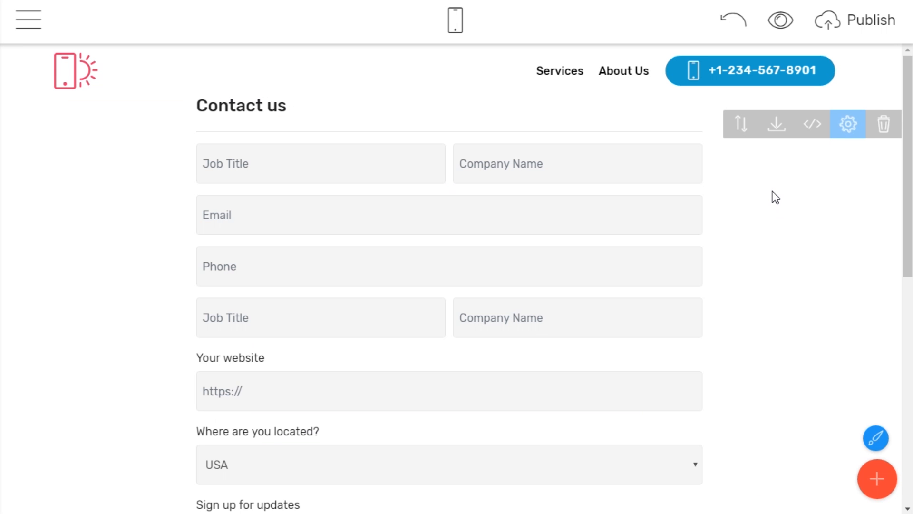
pyautogui.scroll(-5, 775, 197)
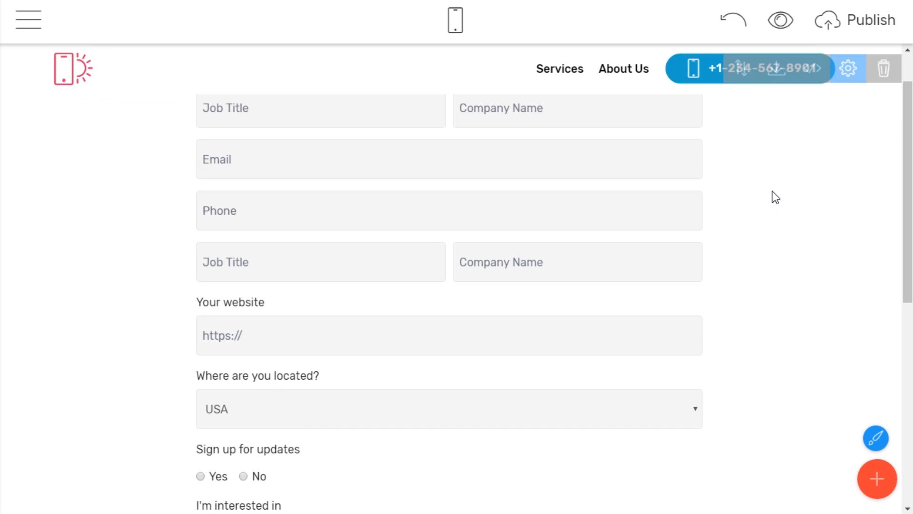
pyautogui.scroll(-4, 775, 198)
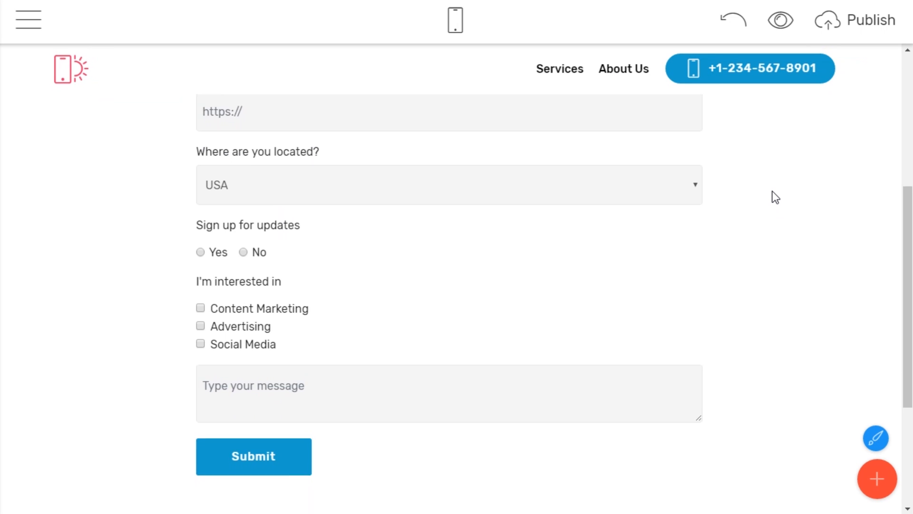
pyautogui.scroll(2, 775, 198)
pyautogui.scroll(6, 775, 197)
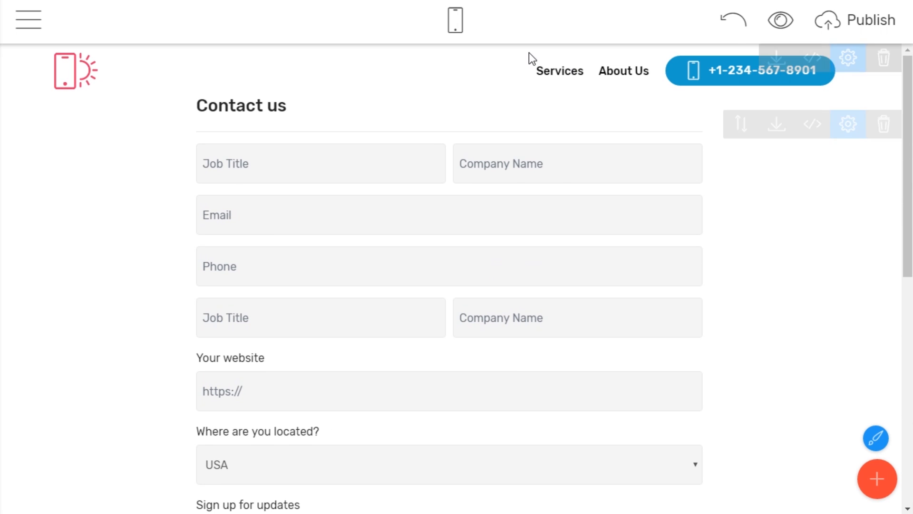
pyautogui.click(457, 22)
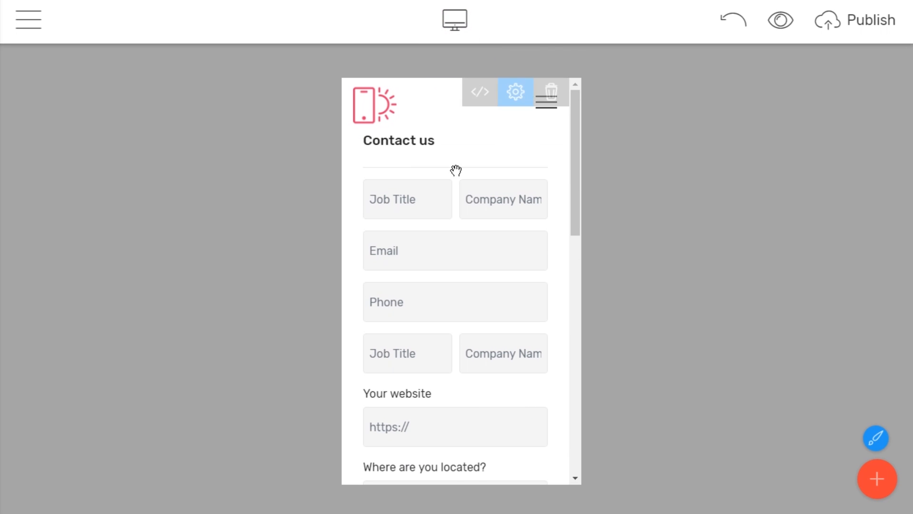
pyautogui.scroll(-5, 477, 225)
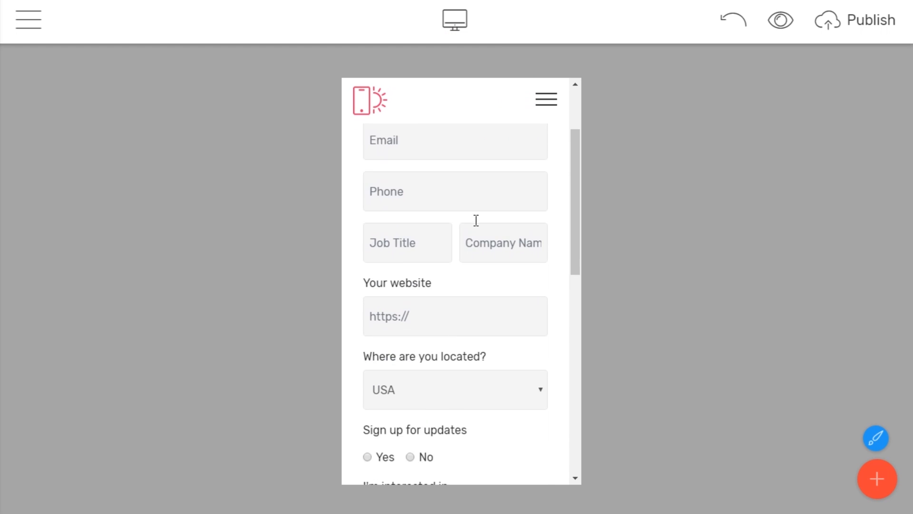
pyautogui.scroll(-4, 477, 222)
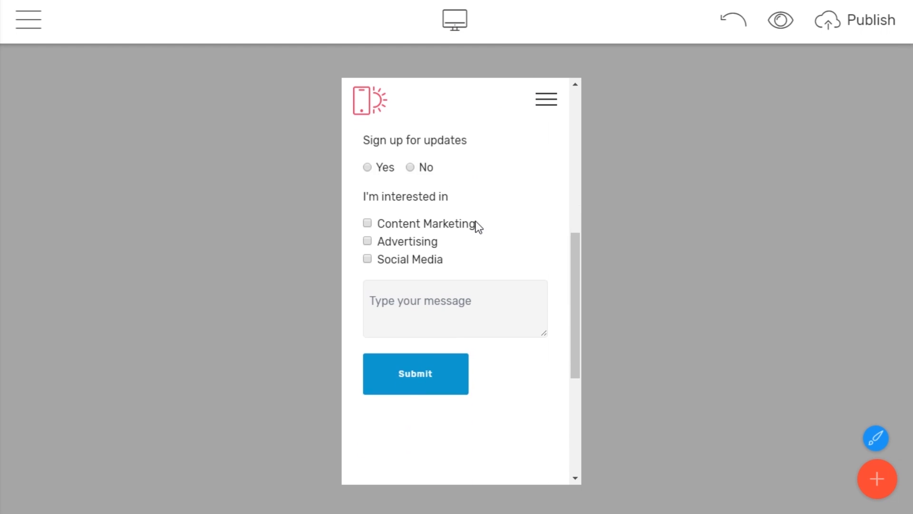
pyautogui.scroll(1, 479, 224)
pyautogui.scroll(7, 478, 224)
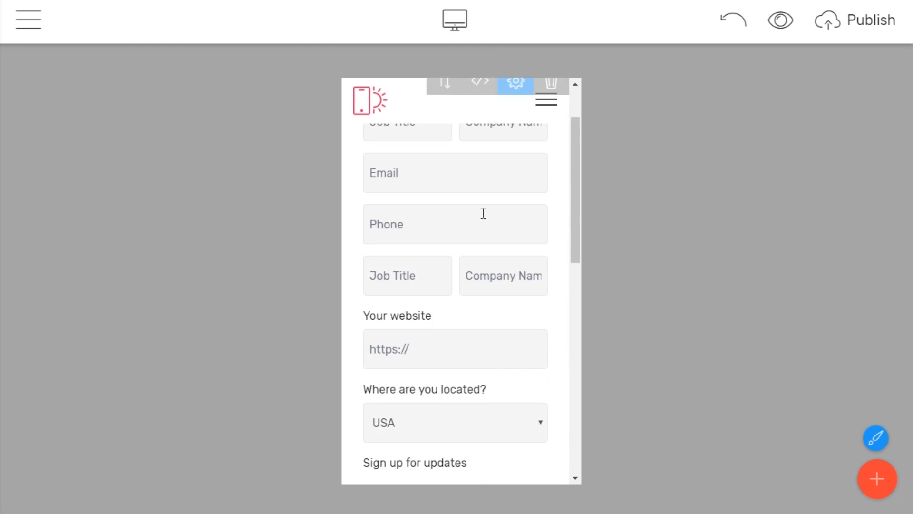
pyautogui.click(458, 28)
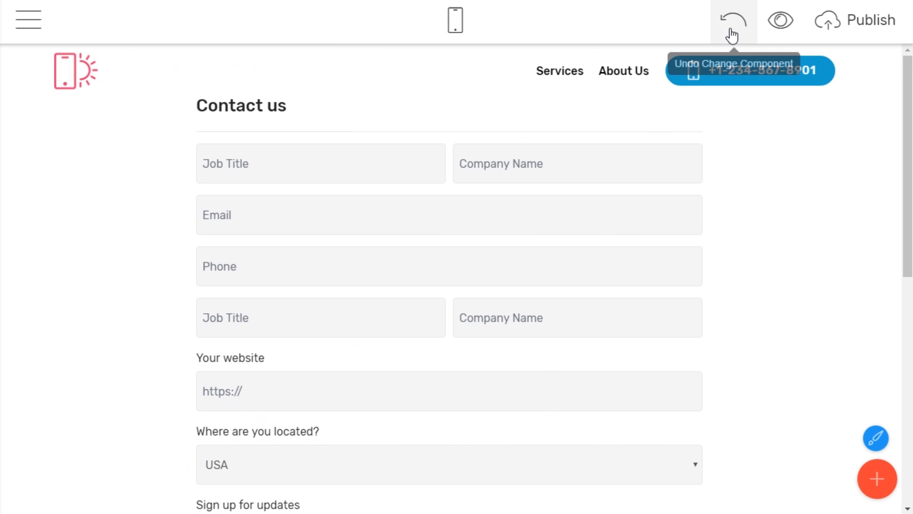
# Step: Preview the site in the browser and enter a sample first name, last name, e-mail and phone number
pyautogui.click(775, 28)
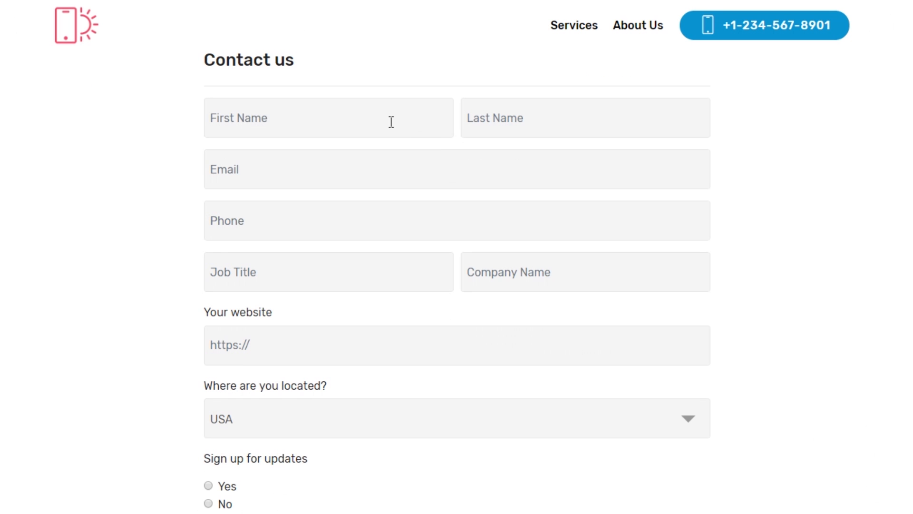
pyautogui.click(391, 122)
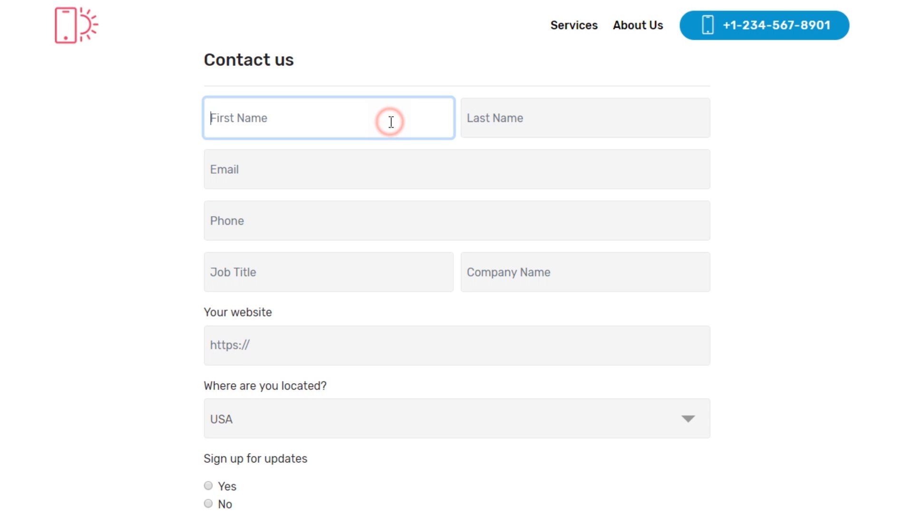
pyautogui.click(508, 116)
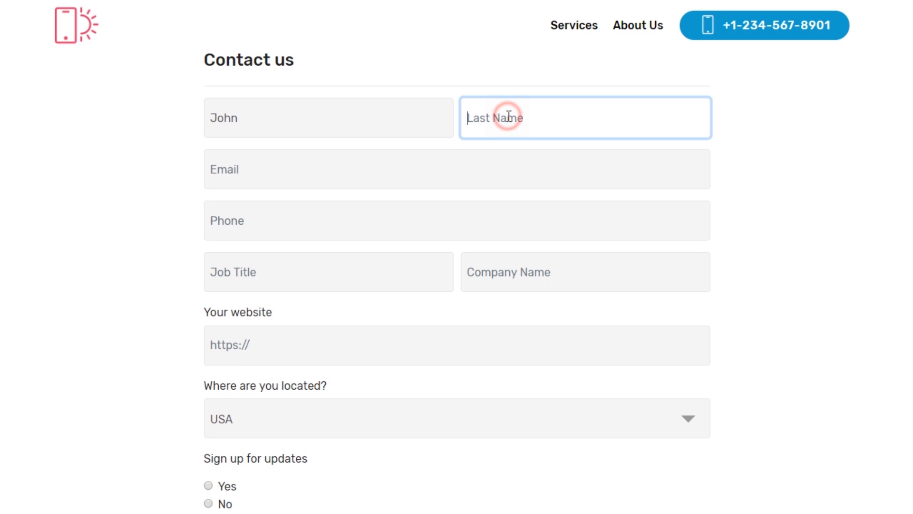
pyautogui.write('Smidt')
pyautogui.click(287, 172)
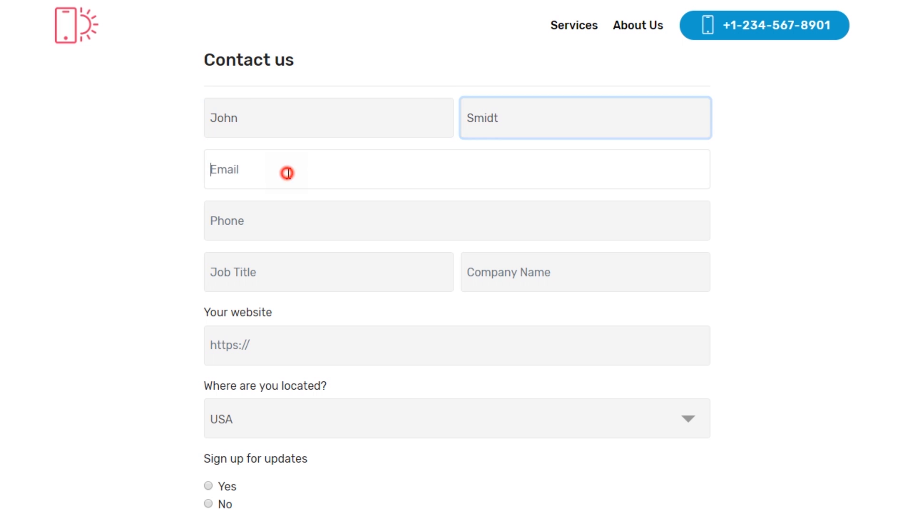
pyautogui.write('mail@mail.com')
pyautogui.click(293, 209)
pyautogui.write('111111')
# Step: Fill in Job Title 'Manager' and Company Name 'Compa', then move to the website field
pyautogui.click(276, 272)
pyautogui.write('Manager')
pyautogui.click(511, 284)
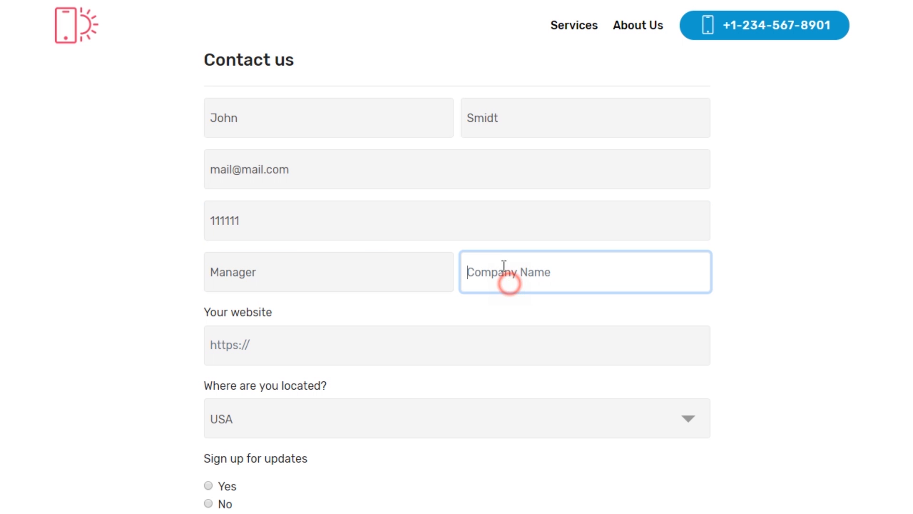
pyautogui.write('Compa')
pyautogui.click(332, 331)
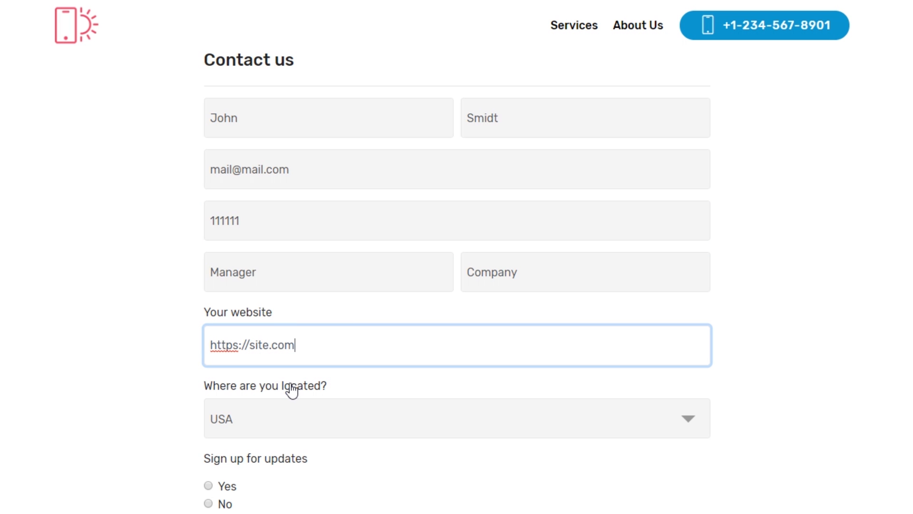
pyautogui.scroll(-3, 292, 393)
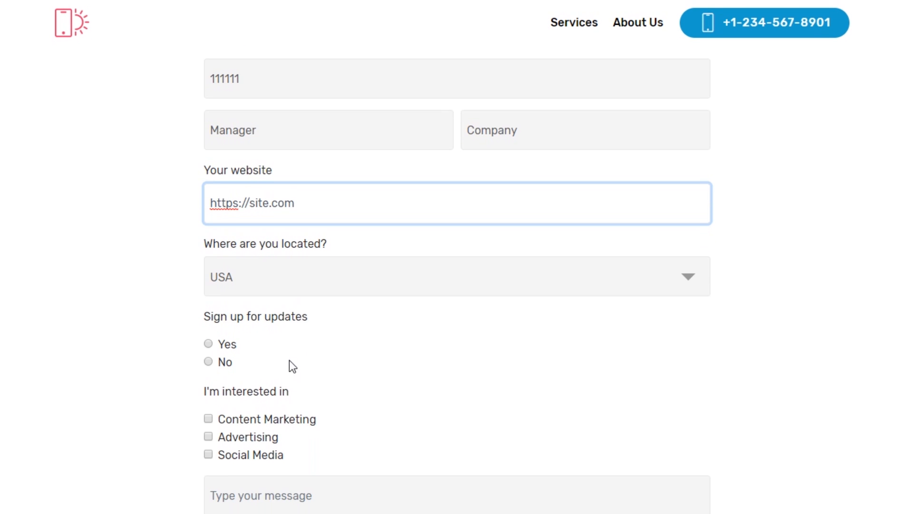
# Step: Select Canada as the location and start writing in the message box
pyautogui.click(327, 275)
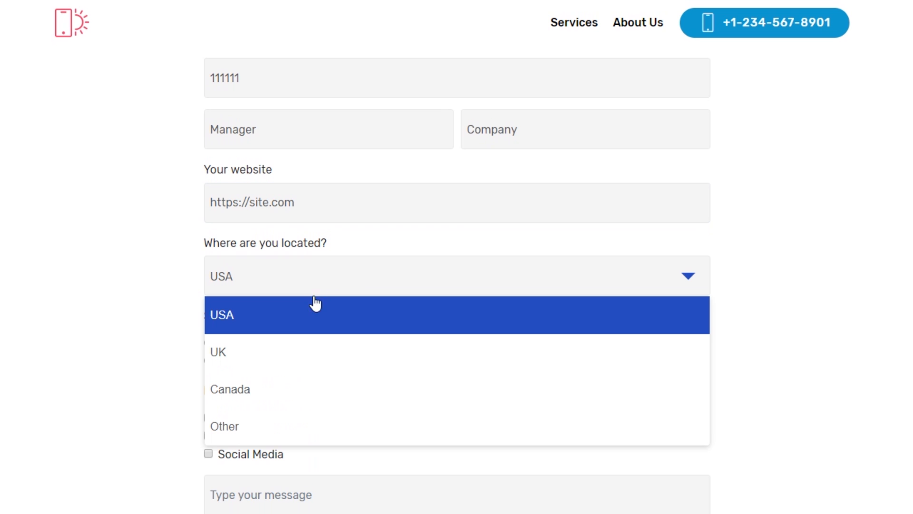
pyautogui.click(272, 389)
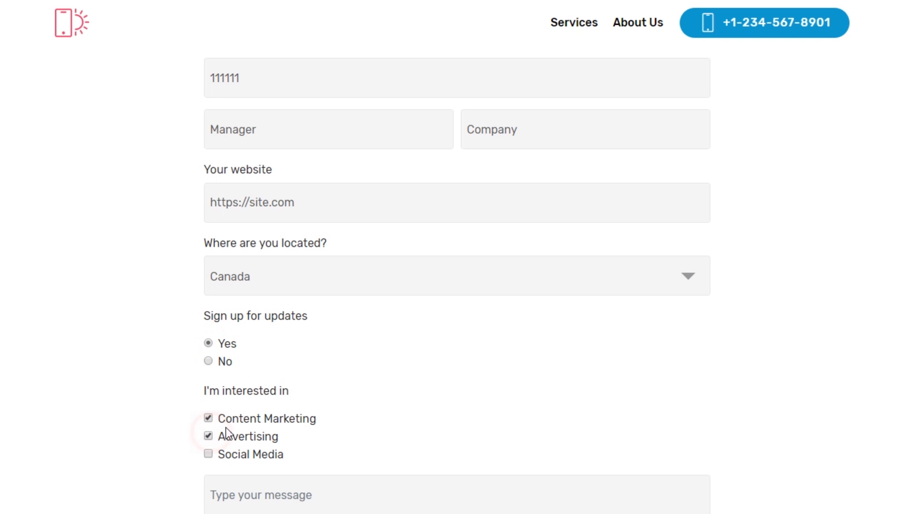
pyautogui.scroll(-3, 224, 429)
pyautogui.click(277, 368)
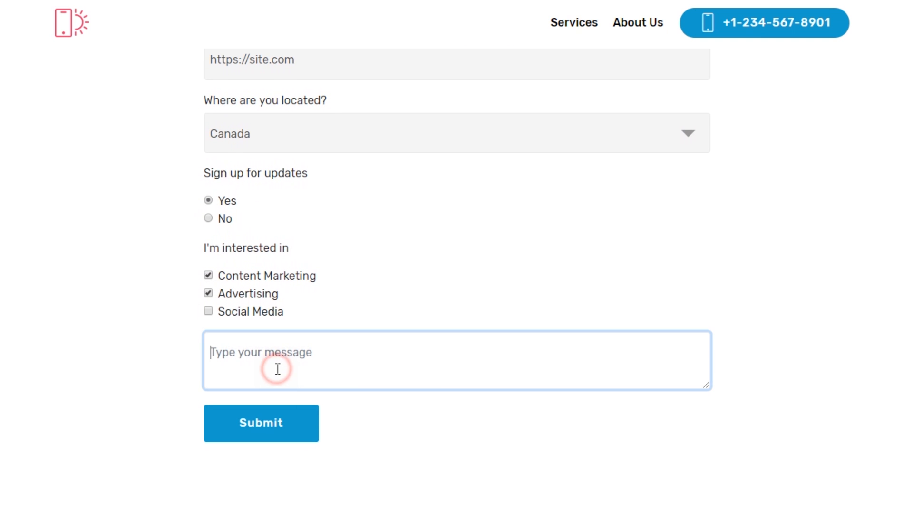